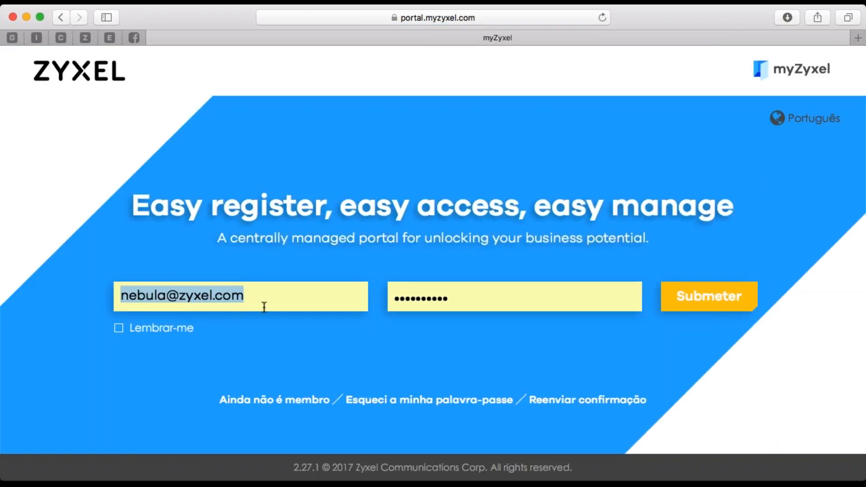
Step: Sign in to the portal with the filled-in account credentials and look over the Frankfurt site's dashboard
click(716, 306)
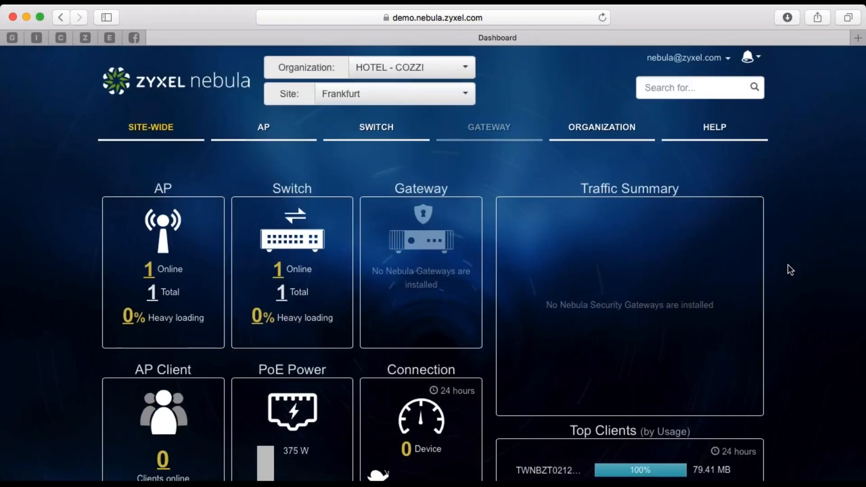
scroll(791, 270, down, 5)
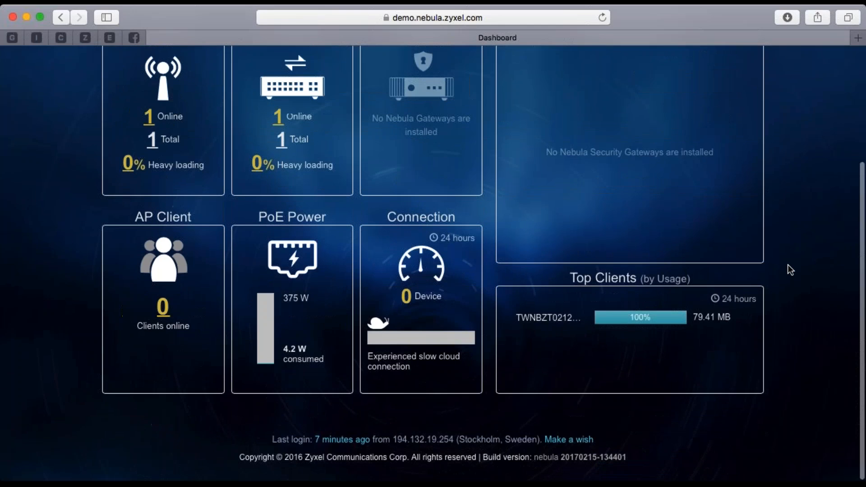
scroll(791, 270, up, 5)
scroll(791, 270, down, 3)
scroll(790, 269, up, 3)
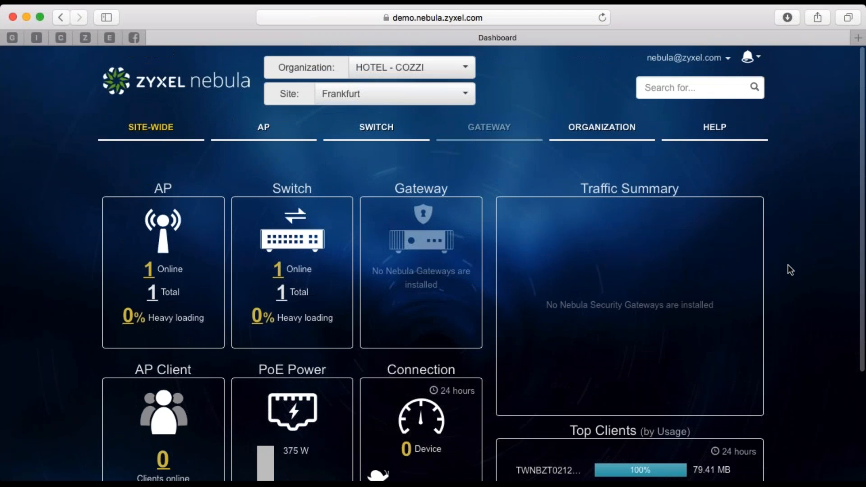
scroll(790, 270, up, 1)
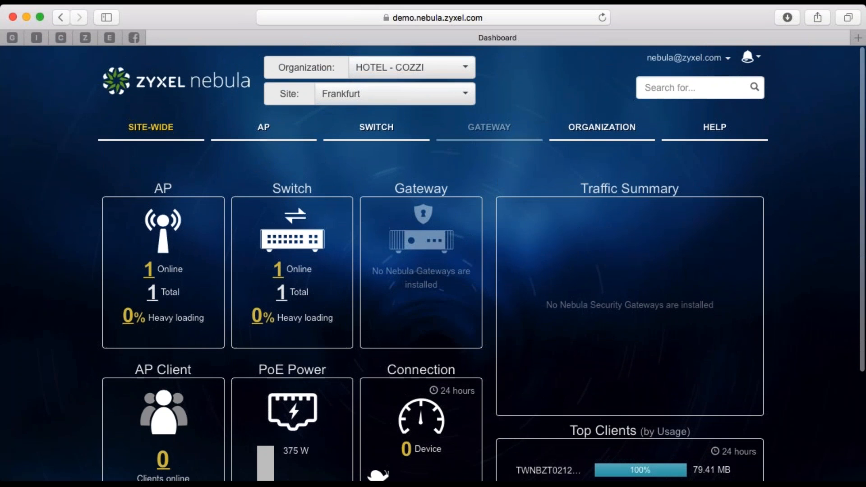
Step: Check which organizations and which sites are available for selection, keeping HOTEL - COZZI and Frankfurt
click(373, 61)
click(520, 62)
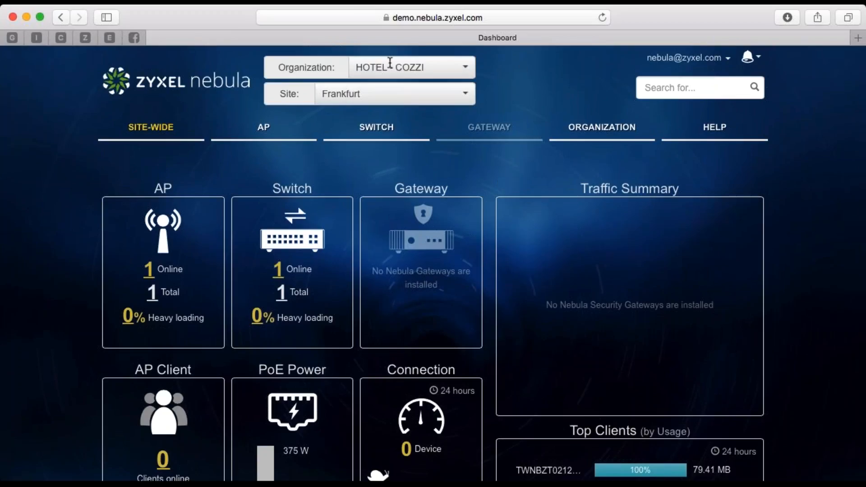
click(391, 62)
click(511, 64)
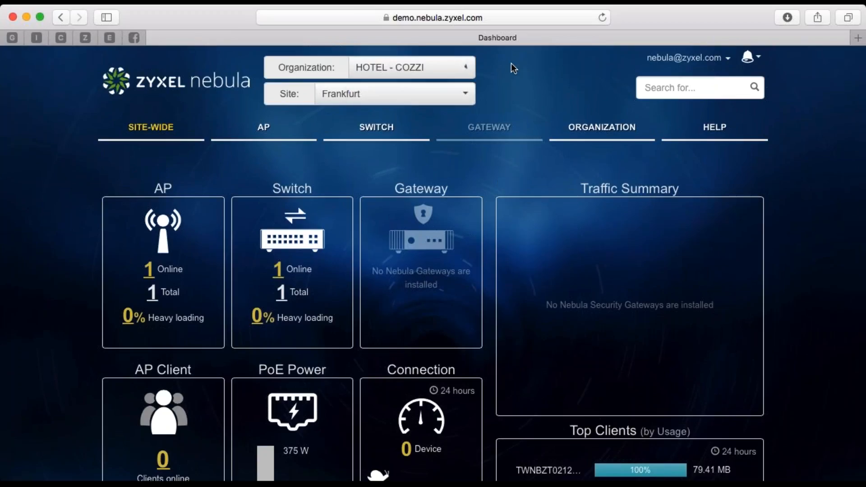
click(395, 101)
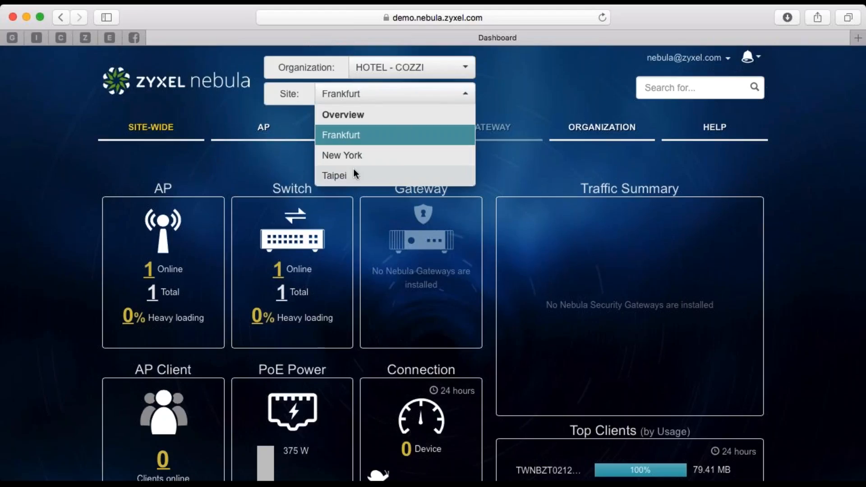
click(514, 156)
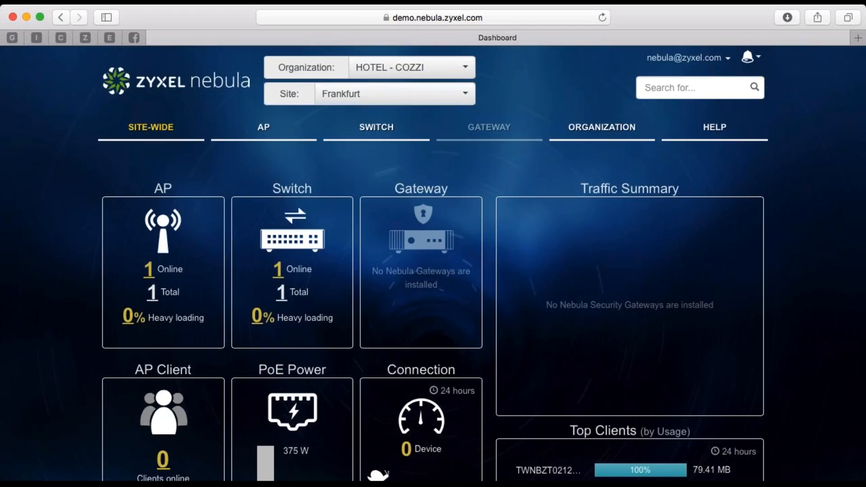
click(431, 67)
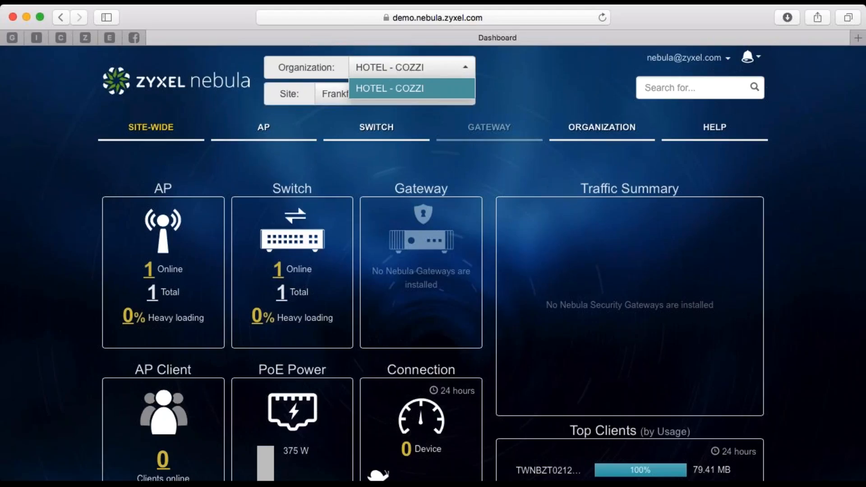
click(393, 94)
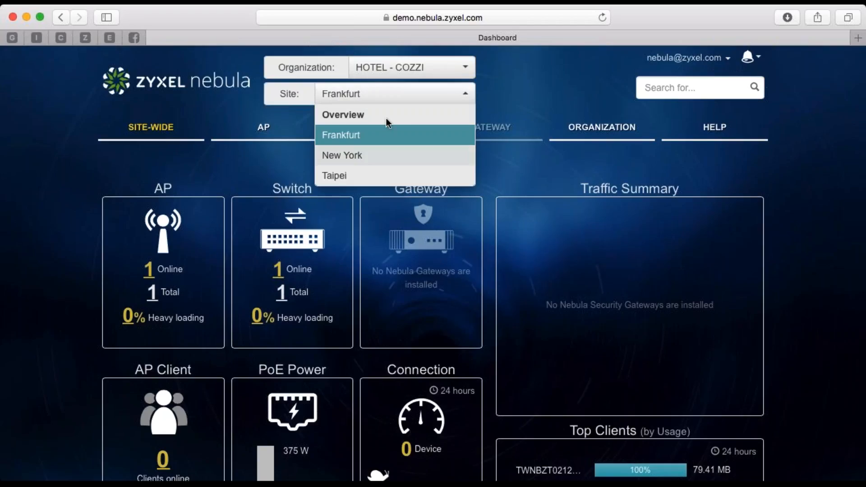
click(380, 101)
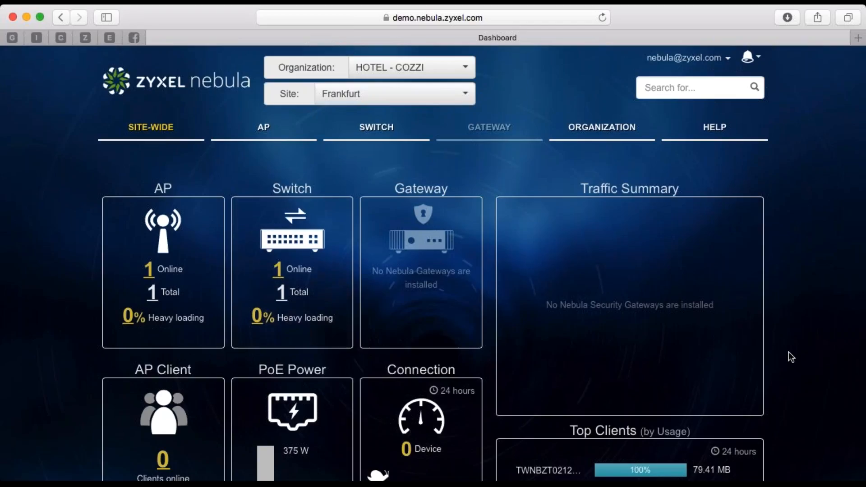
Step: Review the Frankfurt dashboard's device and client widgets and switch the dashboard to the New York site
scroll(789, 353, down, 3)
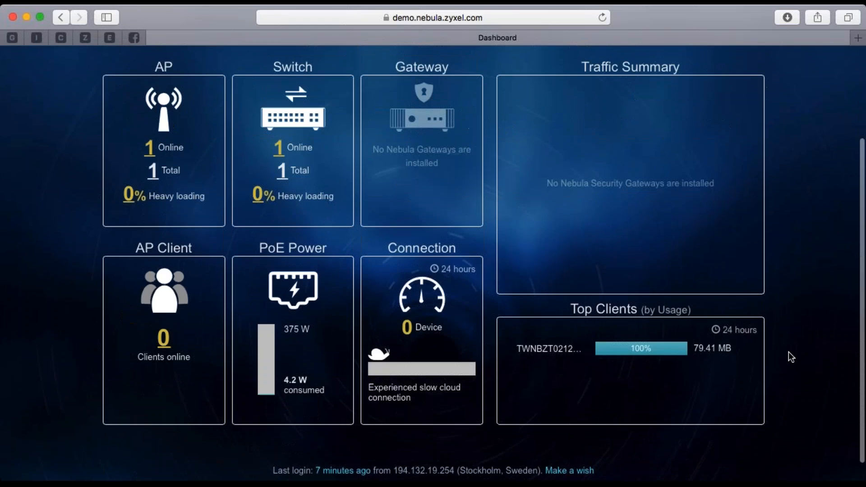
scroll(789, 353, up, 3)
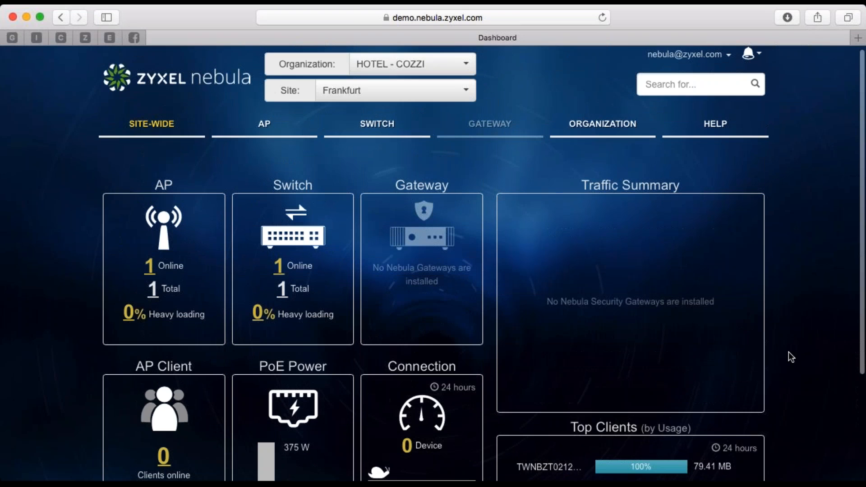
scroll(159, 266, down, 1)
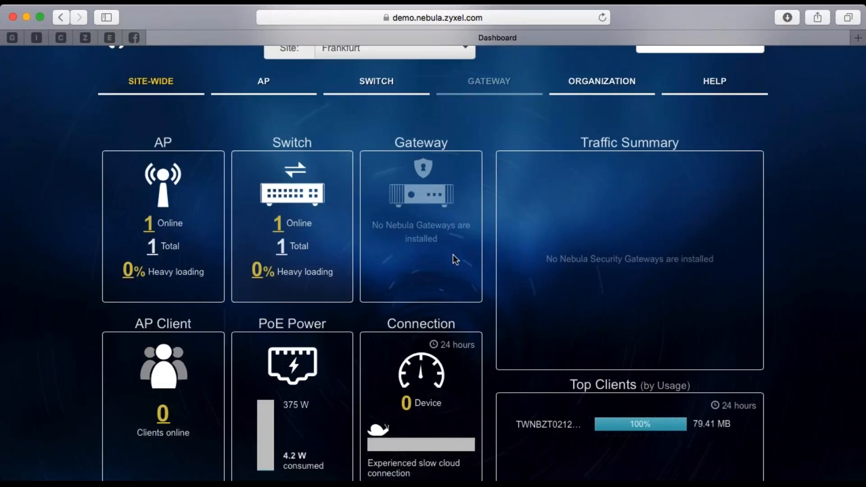
scroll(372, 265, down, 1)
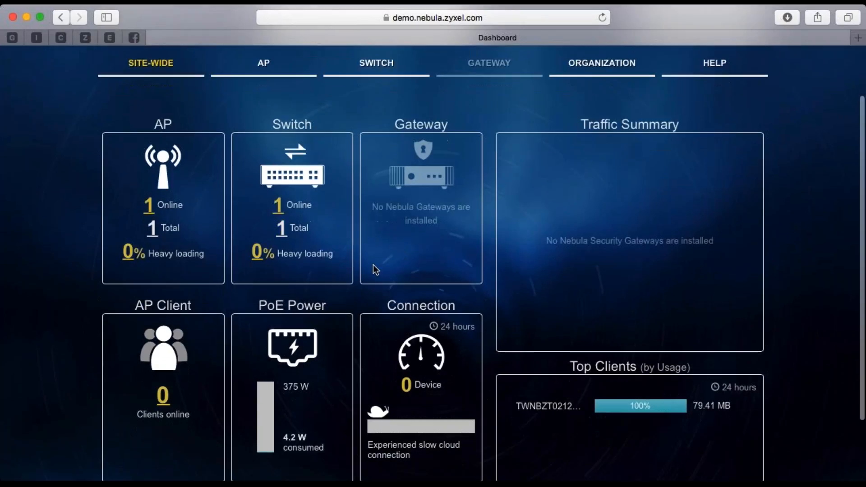
scroll(373, 264, up, 2)
click(367, 70)
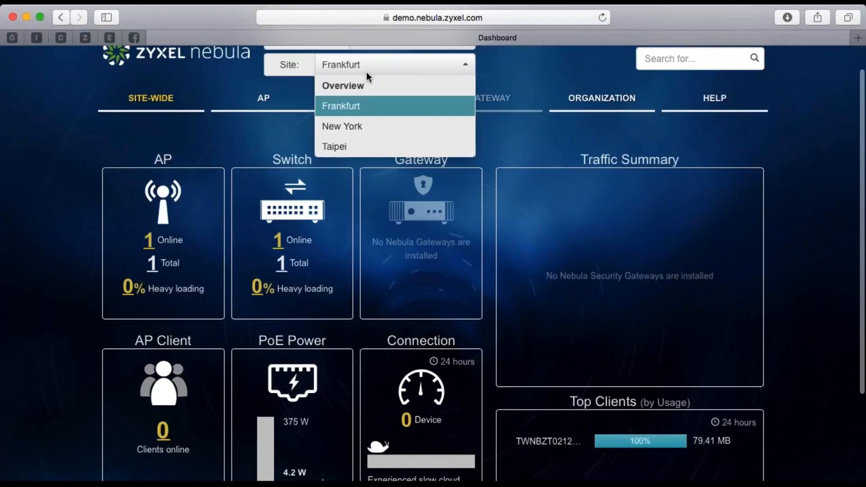
click(363, 128)
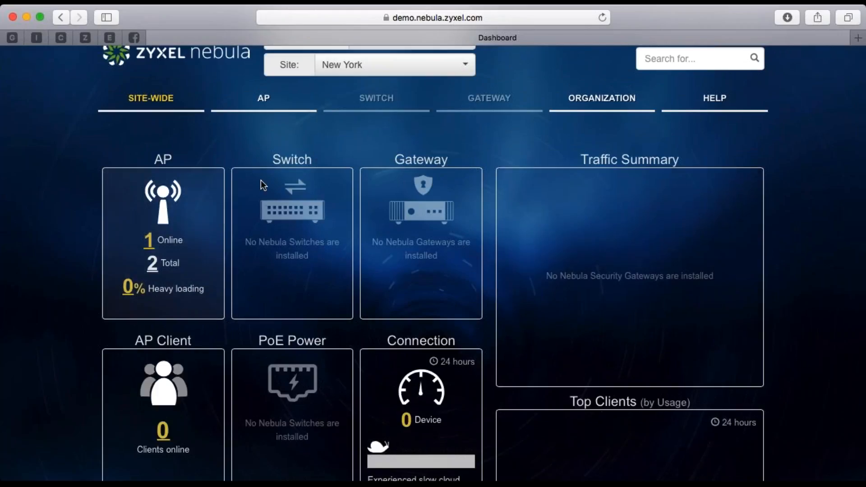
Step: Switch the dashboard to the Taipei site and examine its device status, application traffic breakdown and top clients
click(363, 68)
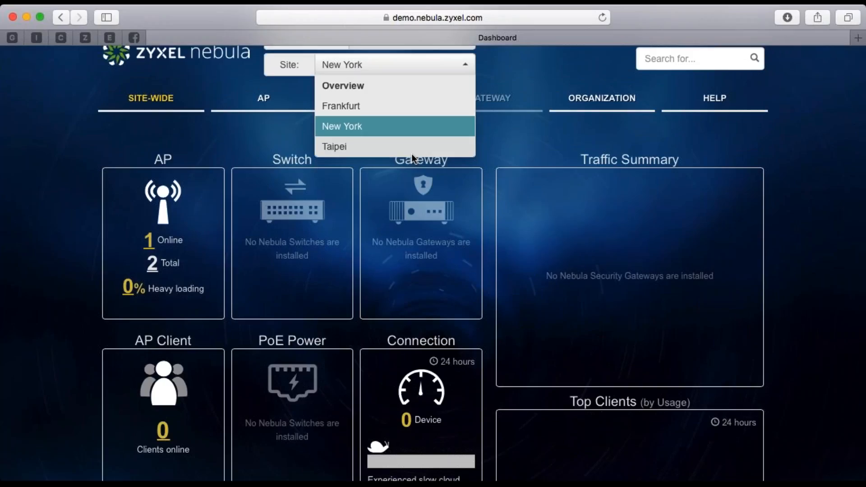
click(381, 151)
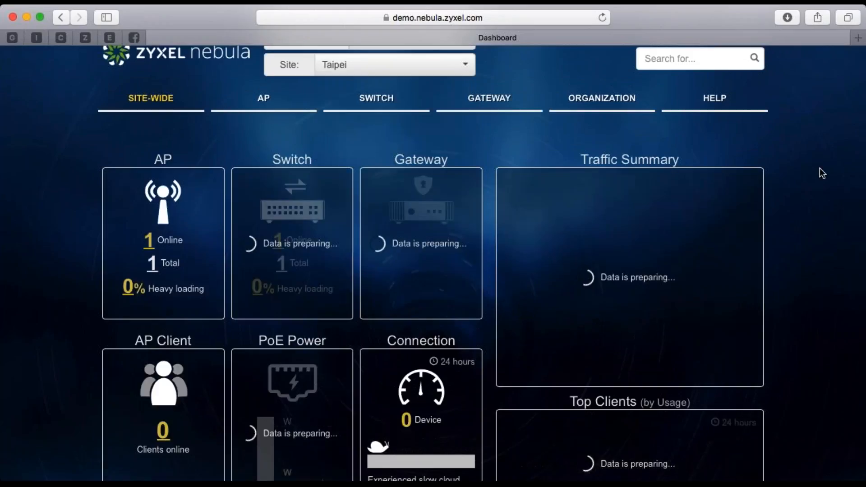
scroll(832, 275, down, 1)
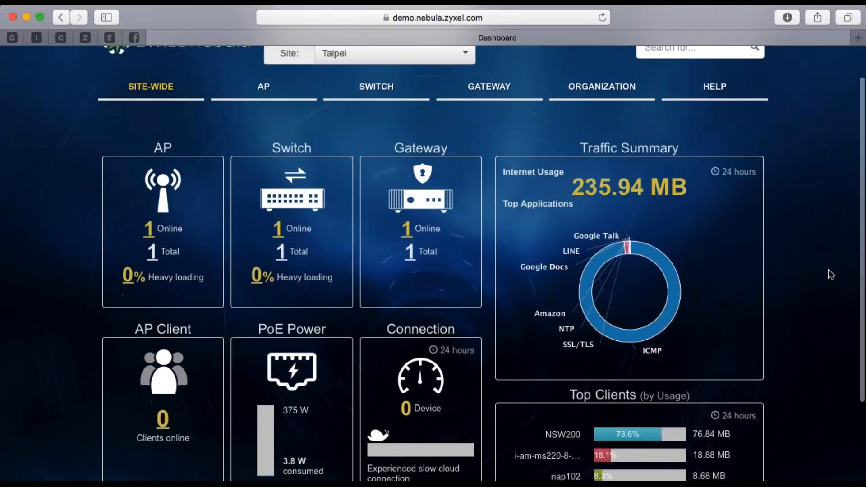
scroll(198, 226, down, 1)
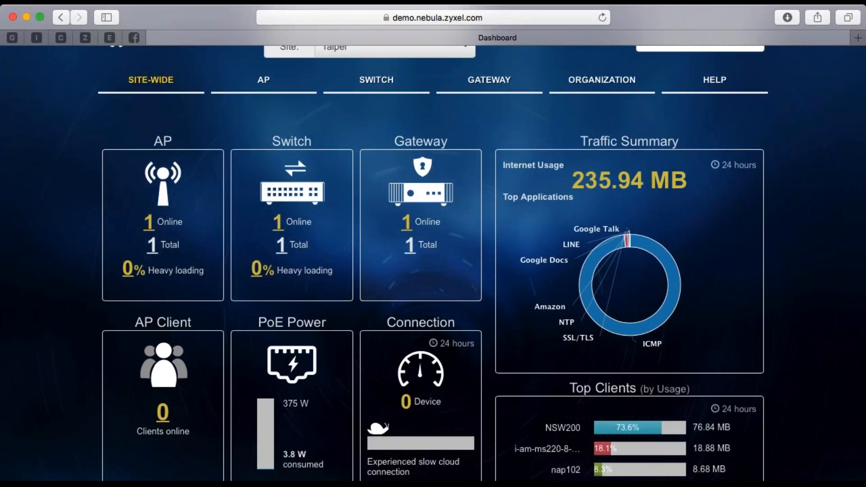
scroll(630, 262, down, 3)
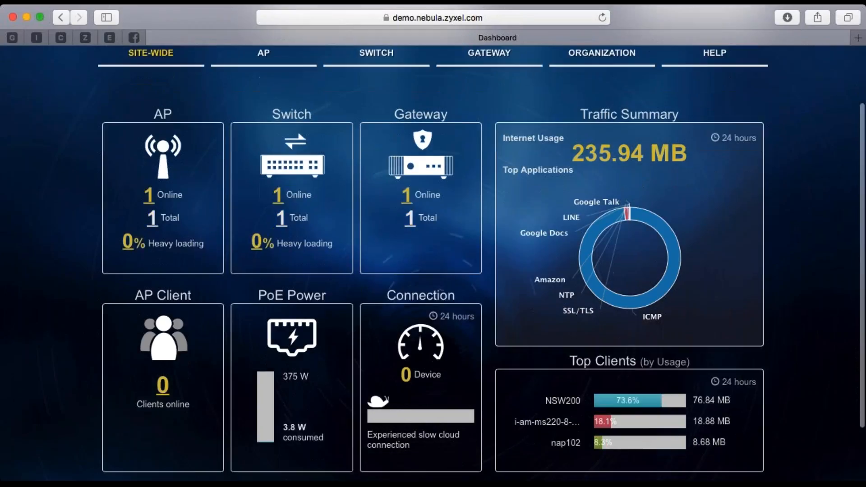
scroll(630, 235, up, 1)
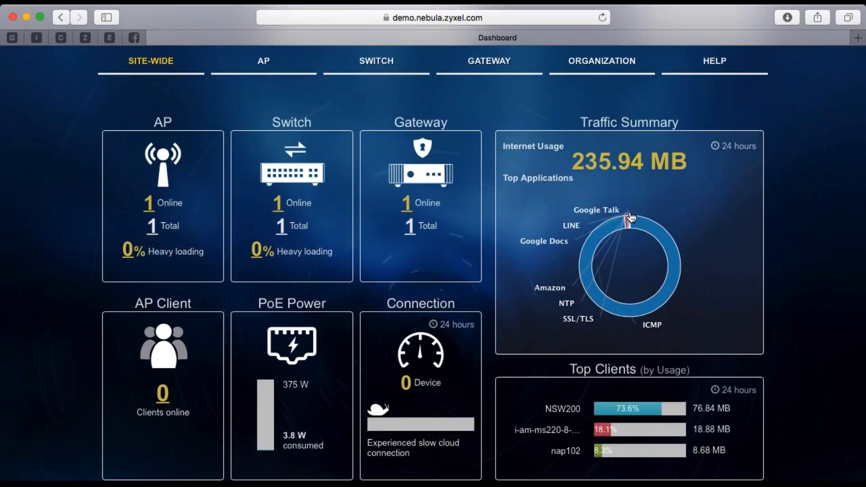
mouse_move(650, 229)
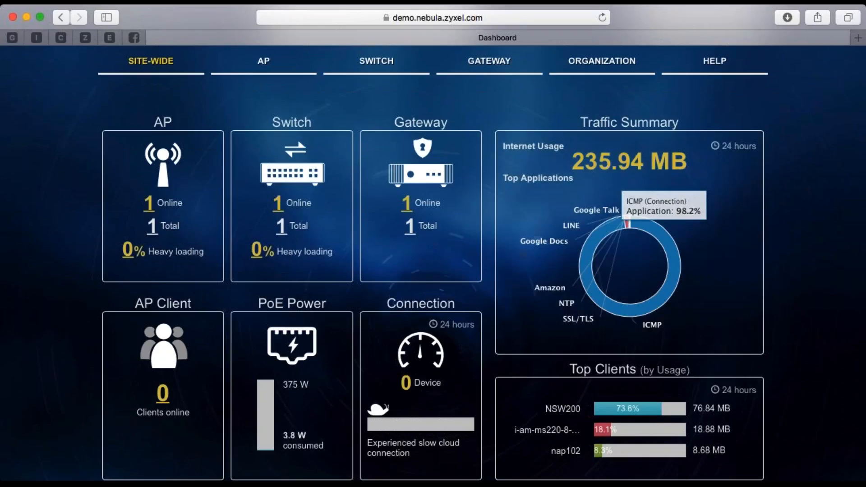
scroll(628, 225, down, 1)
scroll(632, 376, down, 1)
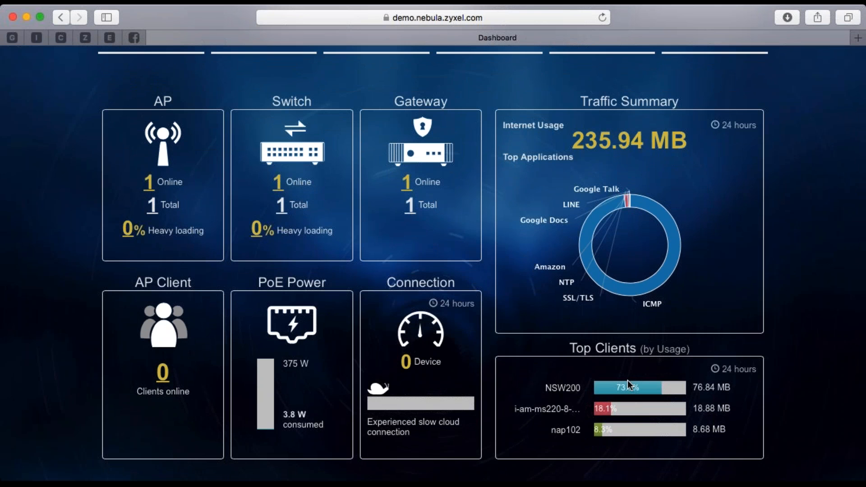
scroll(627, 381, up, 1)
scroll(433, 264, up, 1)
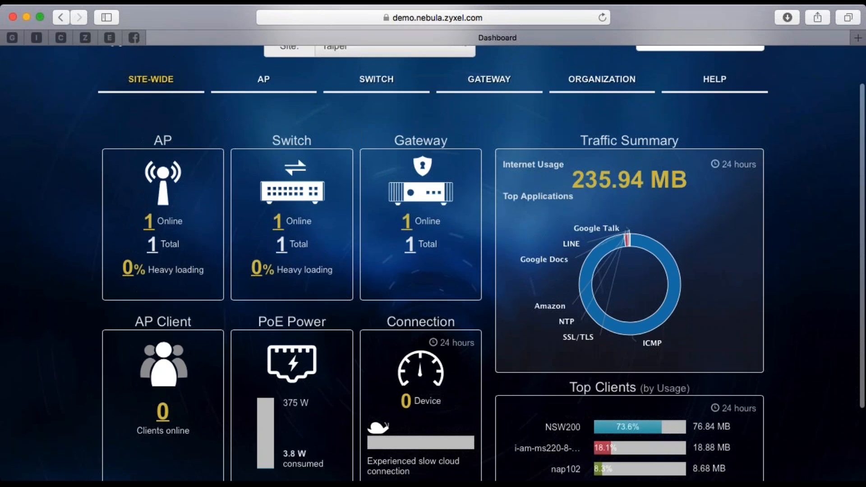
scroll(433, 263, down, 2)
scroll(595, 126, up, 3)
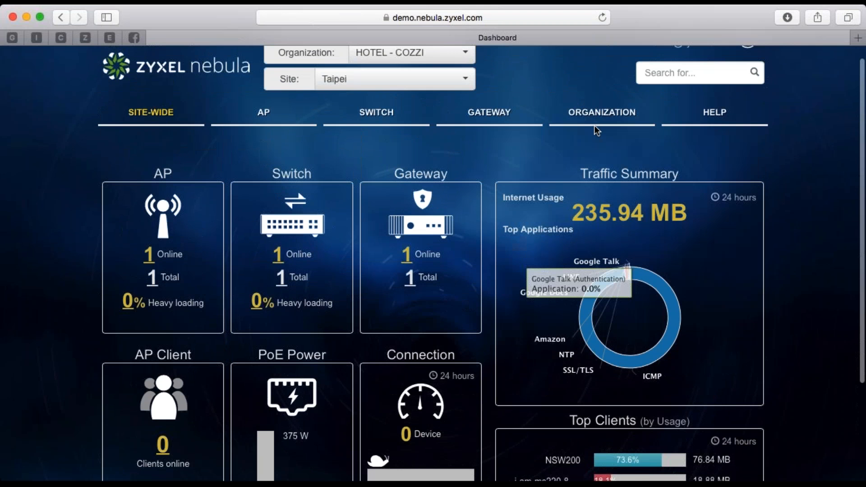
Step: Open the organization overview and examine the site map and each site's status, usage, clients, health and offline devices
click(613, 123)
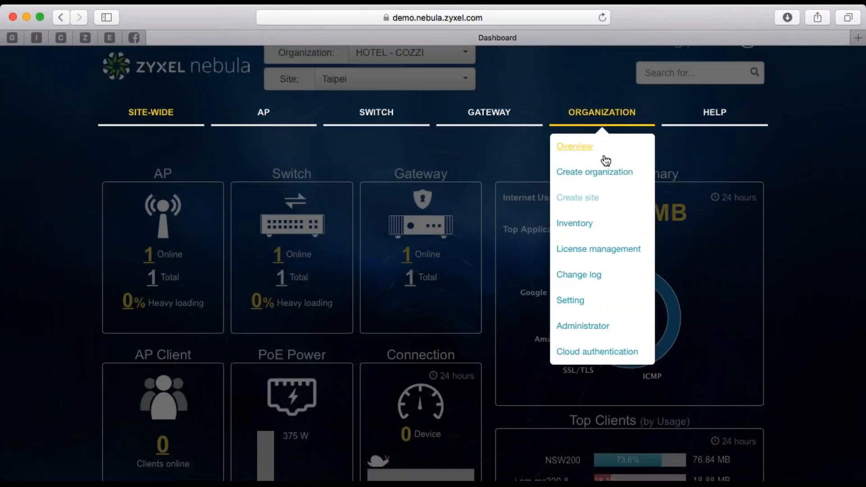
click(602, 156)
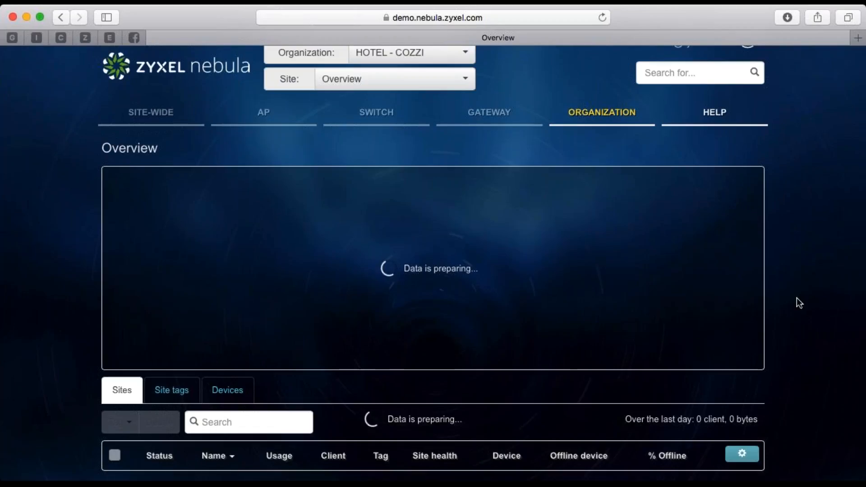
scroll(797, 298, down, 1)
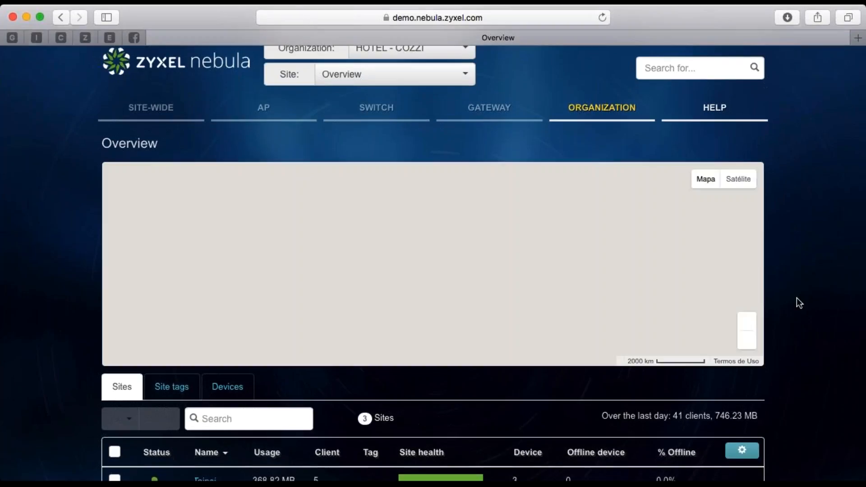
scroll(797, 298, down, 3)
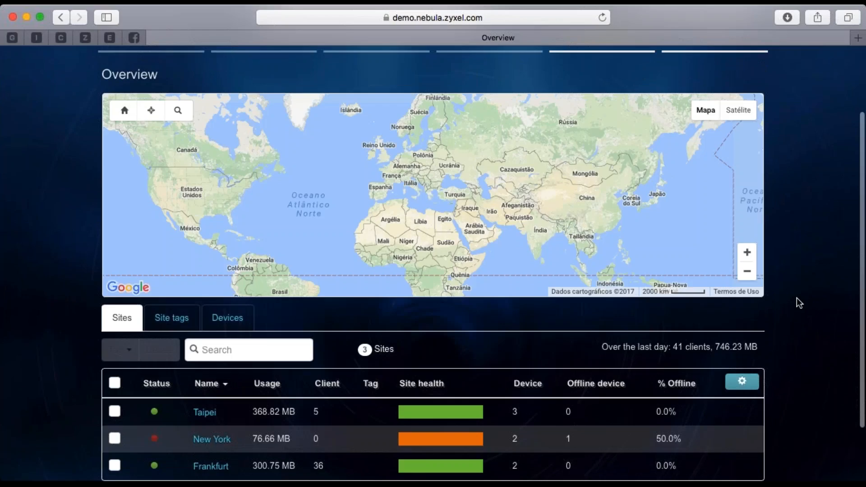
scroll(800, 302, up, 1)
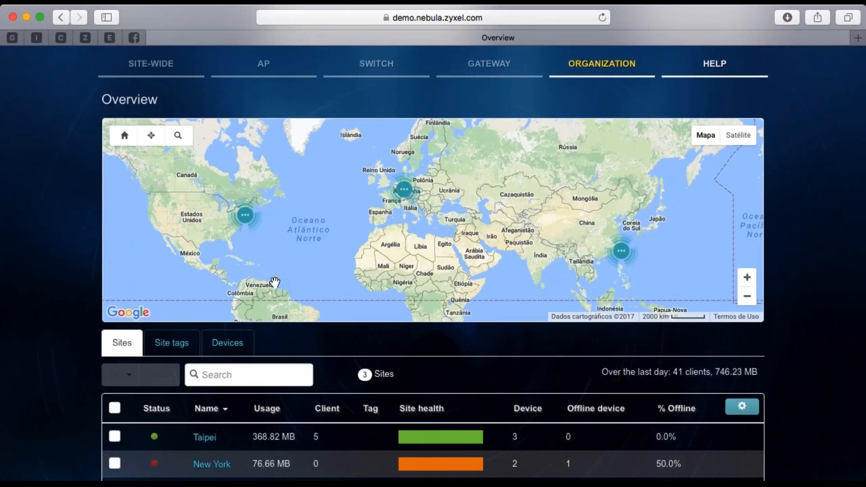
scroll(2, 271, up, 2)
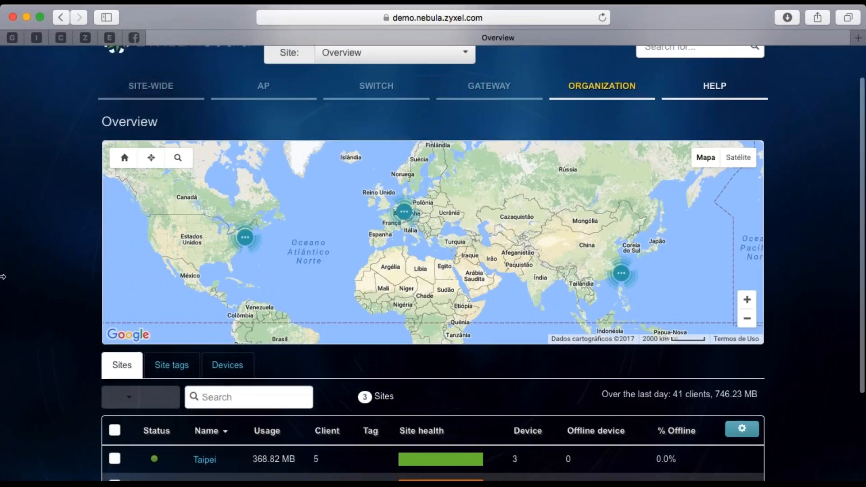
scroll(2, 277, down, 2)
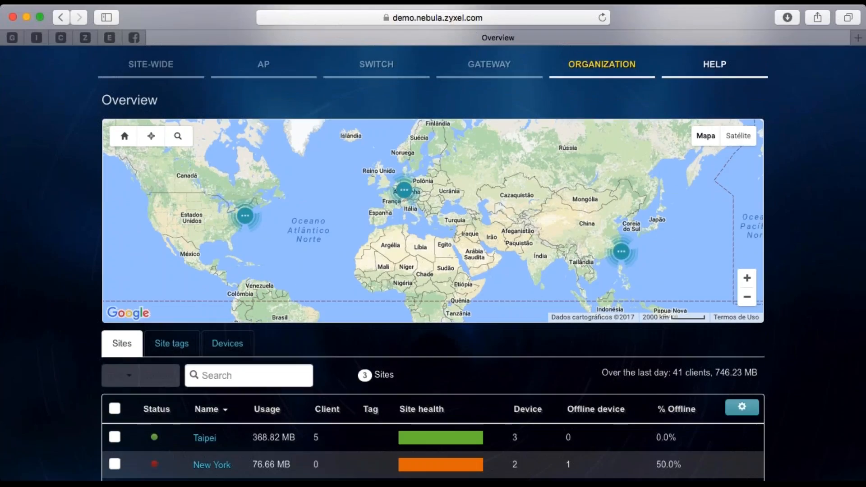
scroll(809, 335, down, 1)
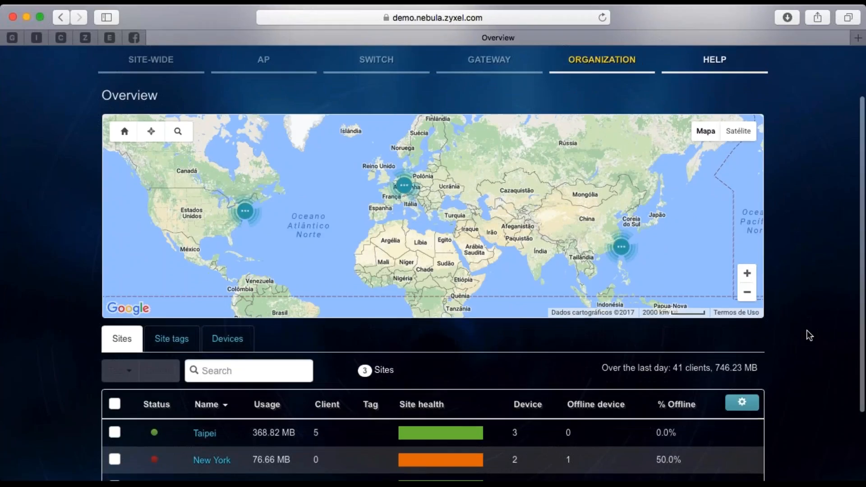
scroll(809, 336, down, 4)
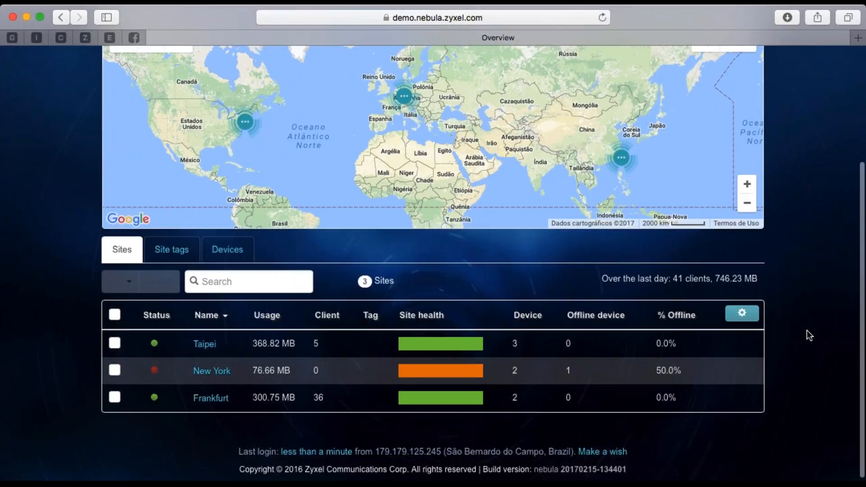
scroll(498, 394, up, 3)
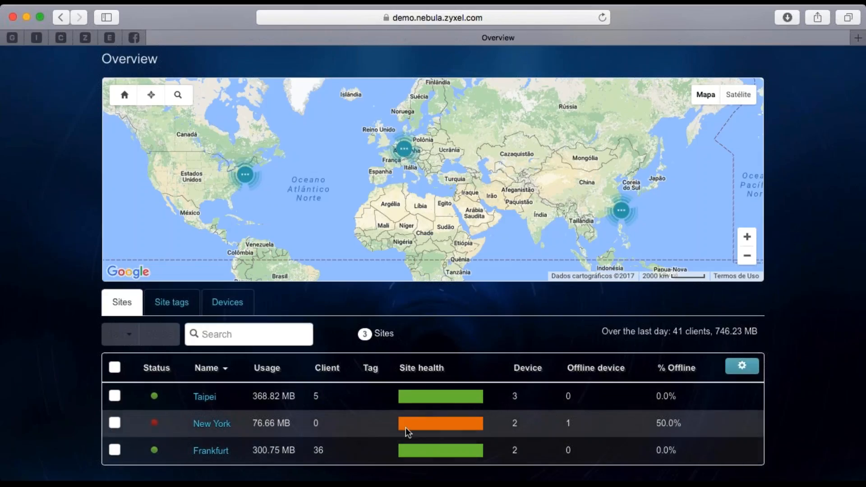
Step: Compare the site health and offline device figures for Taipei, New York and Frankfurt in the overview's site table
mouse_move(443, 429)
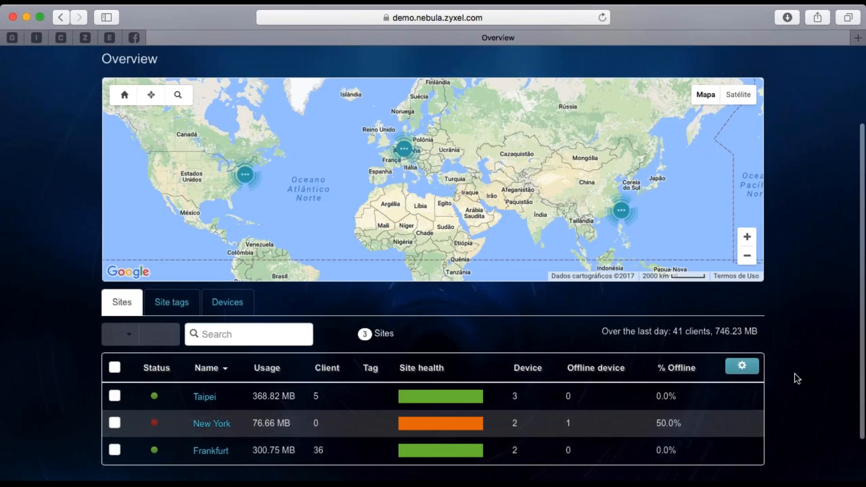
scroll(798, 379, down, 1)
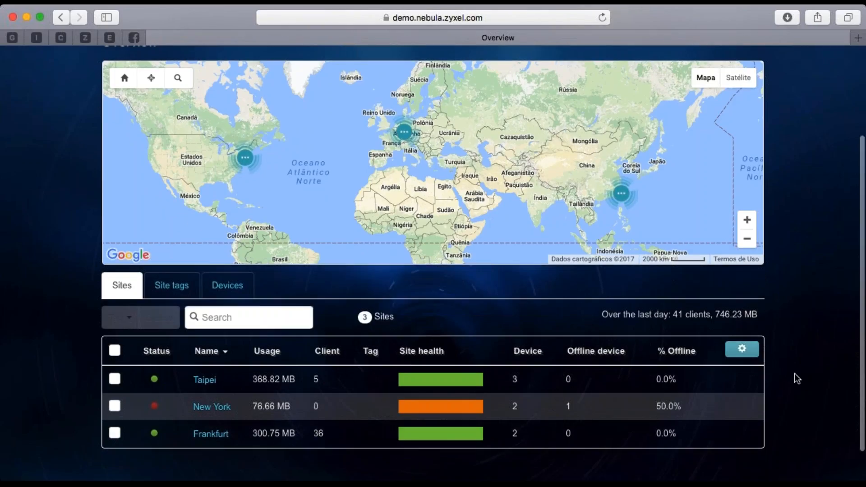
scroll(798, 379, down, 2)
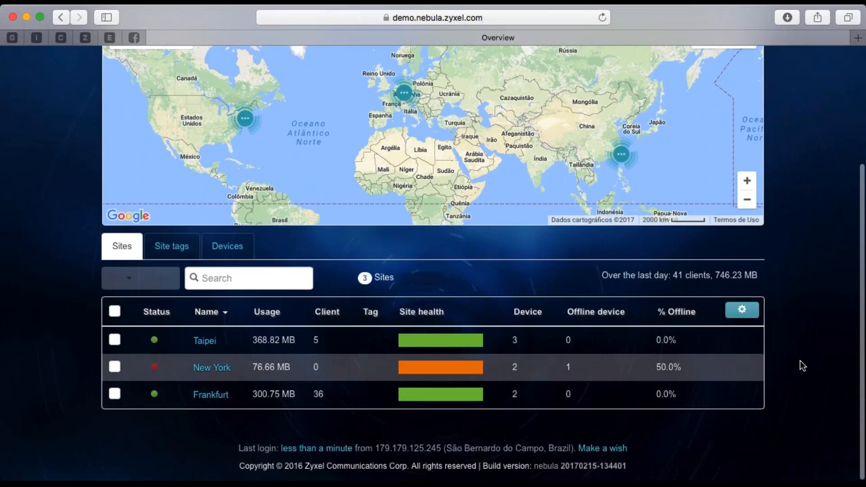
scroll(808, 329, up, 1)
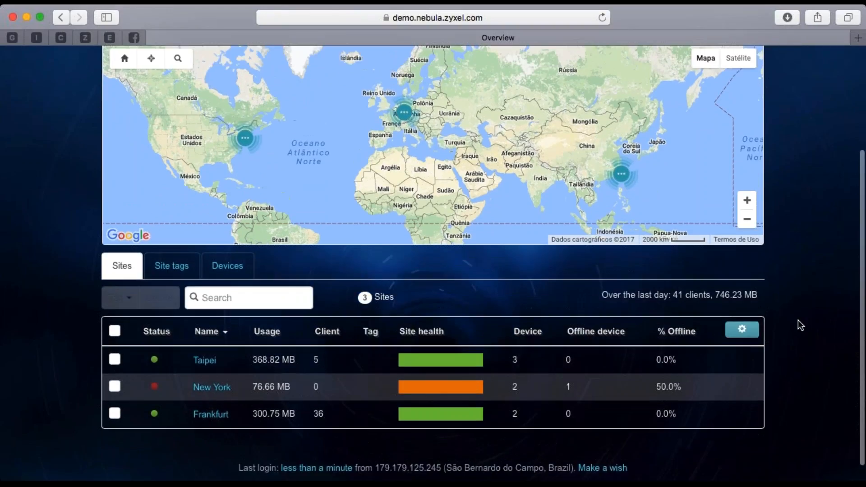
scroll(801, 325, up, 6)
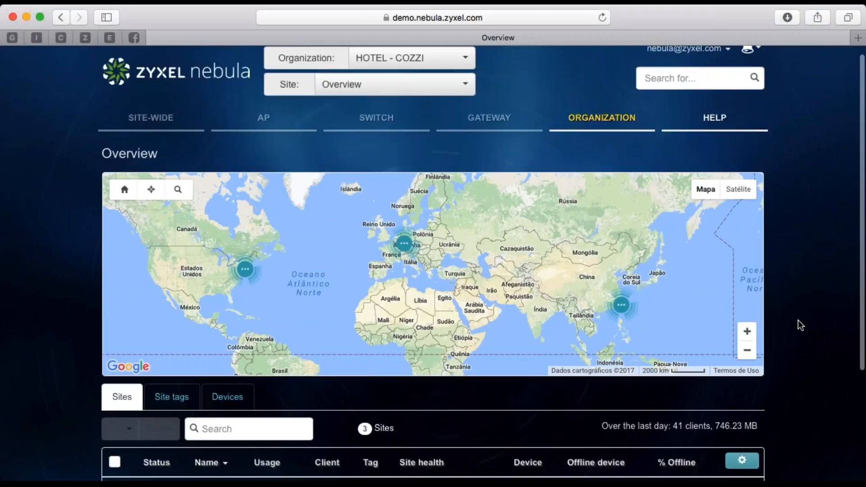
scroll(801, 325, up, 1)
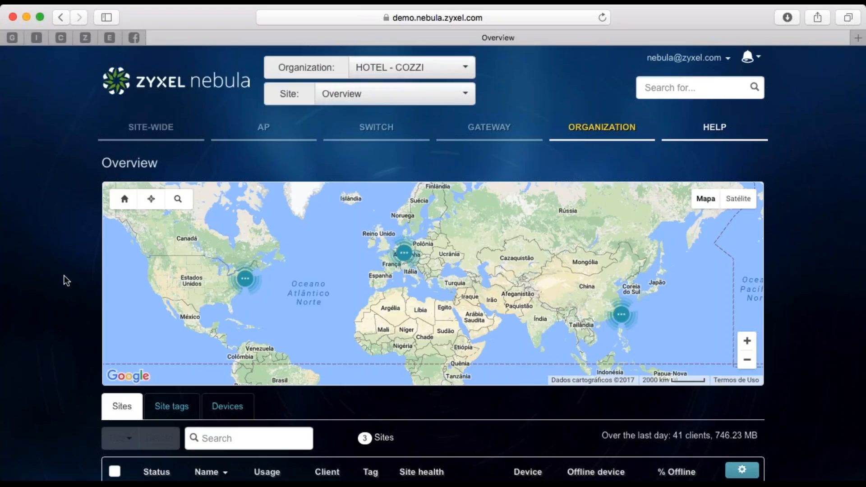
Step: Open the Taipei site's dashboard from its marker on the overview map and examine the site's network topology
click(621, 314)
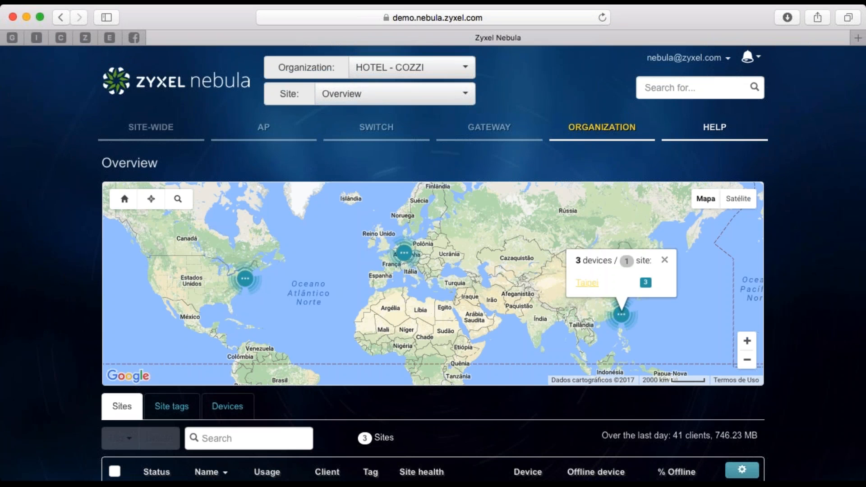
scroll(768, 389, down, 4)
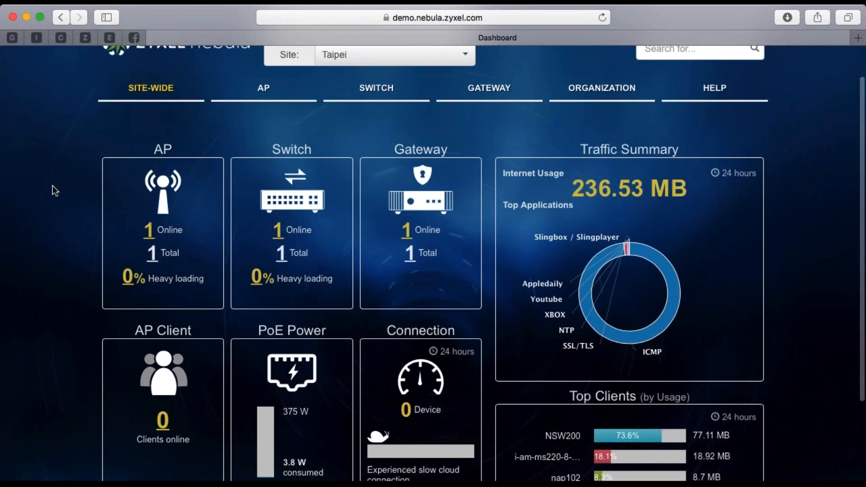
scroll(52, 188, up, 2)
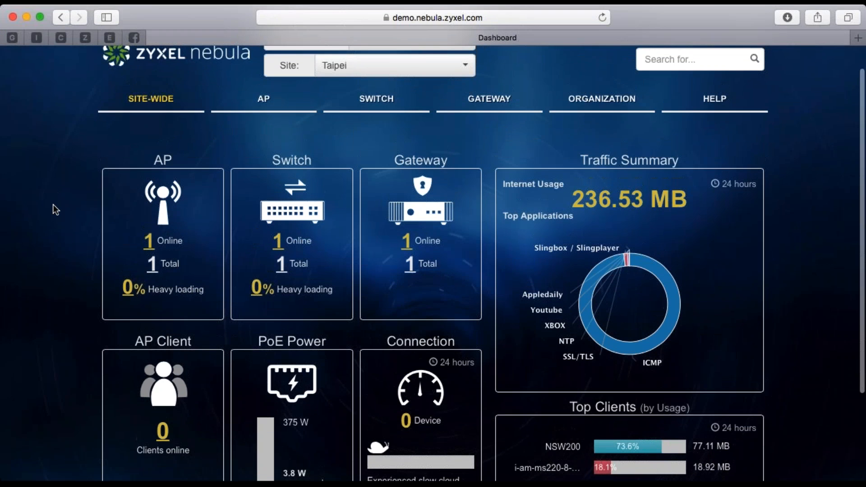
mouse_move(151, 128)
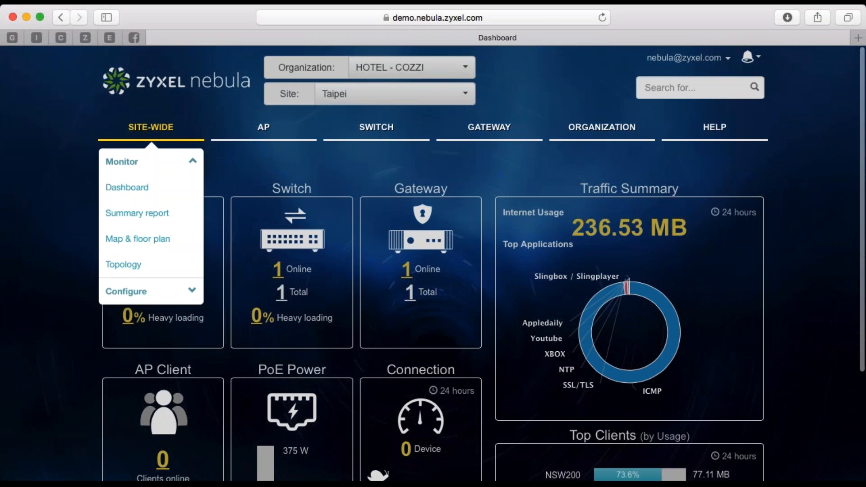
click(131, 266)
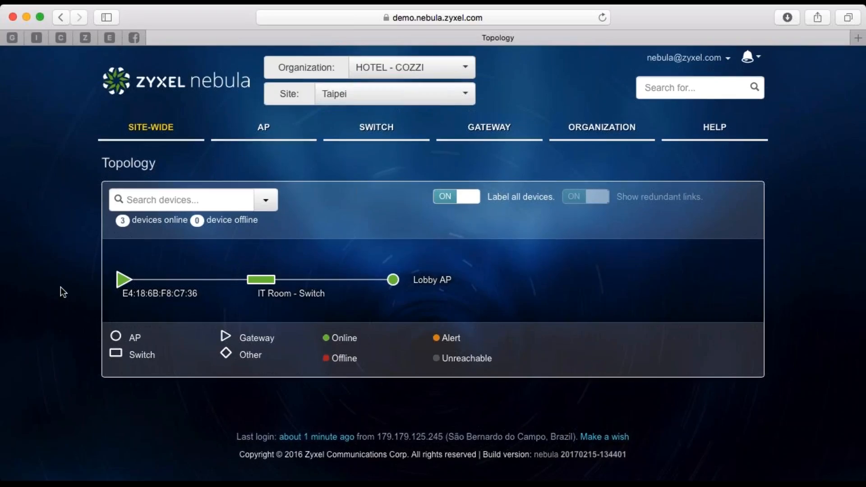
Step: Open the Taipei site's map and floor plan and examine where its devices sit within the wider Taipei region
mouse_move(150, 127)
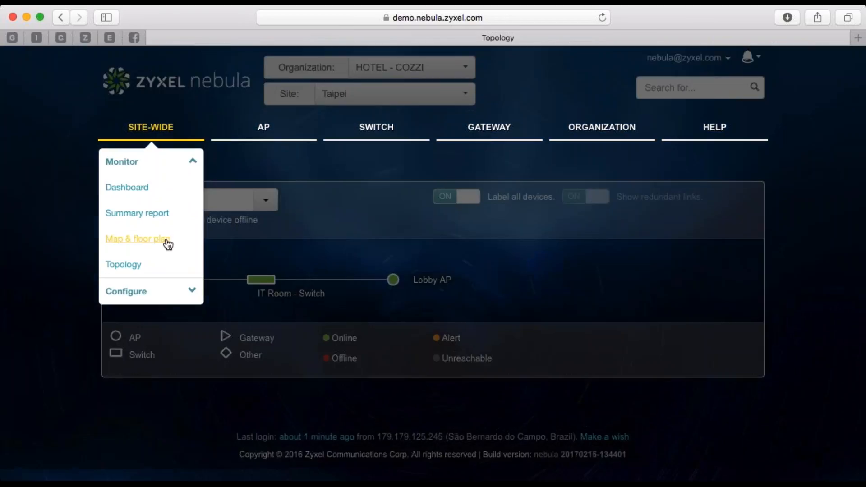
click(138, 240)
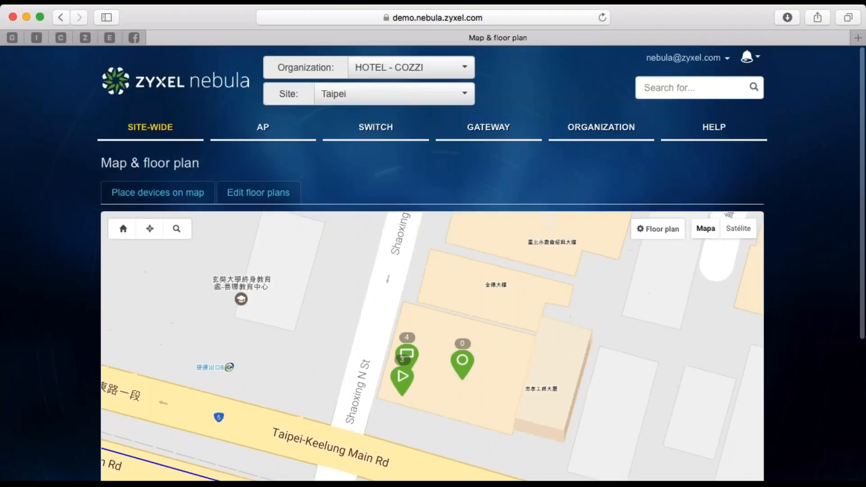
scroll(793, 319, down, 5)
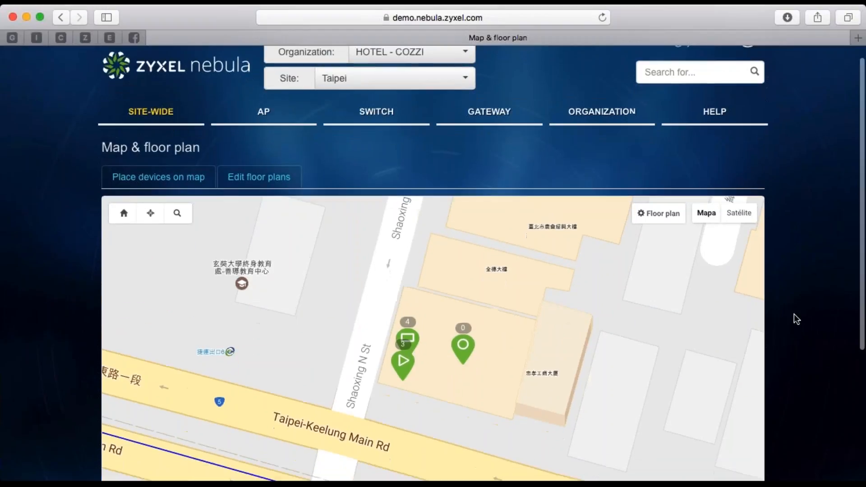
click(748, 423)
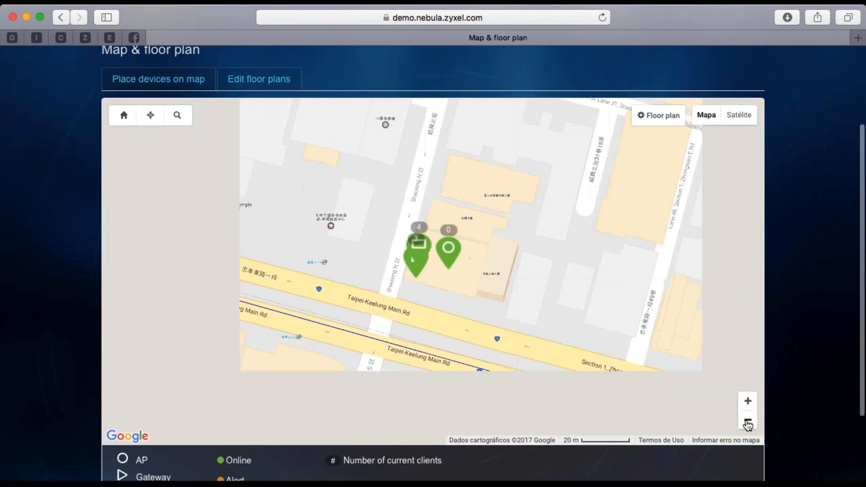
click(748, 424)
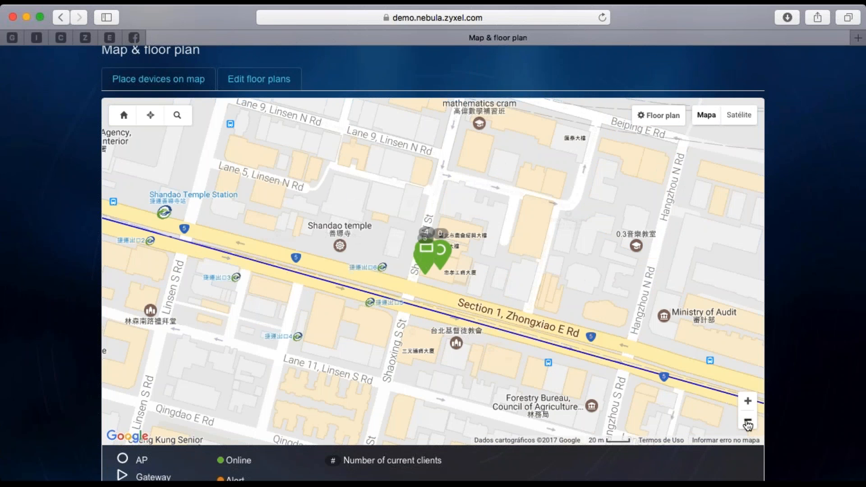
click(748, 424)
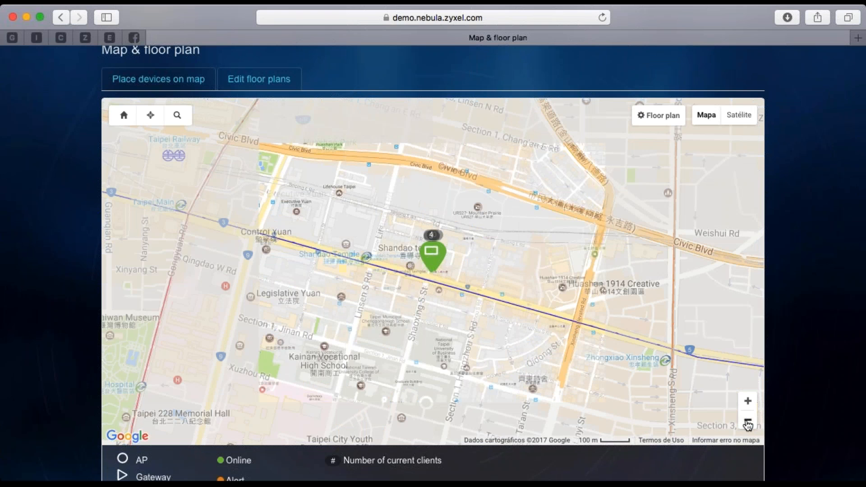
click(748, 423)
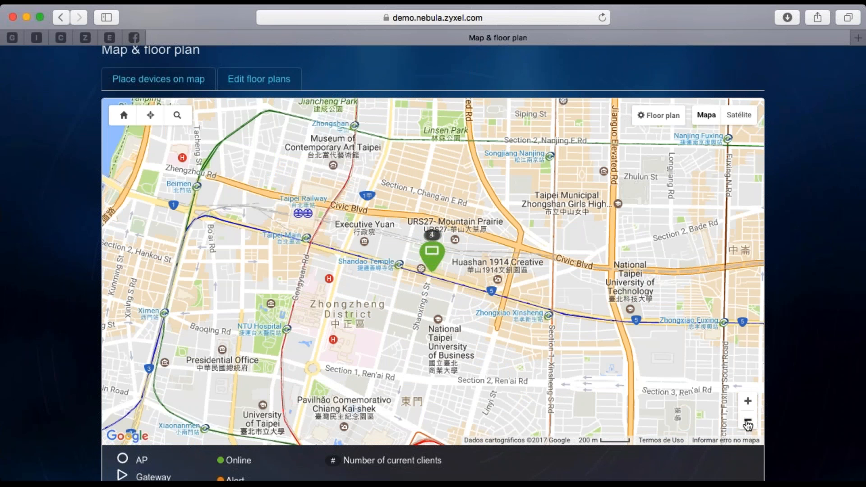
click(747, 423)
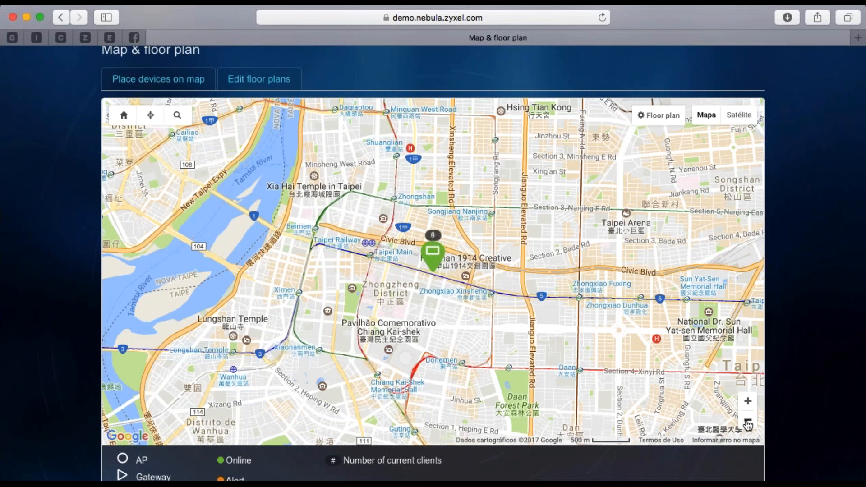
click(747, 423)
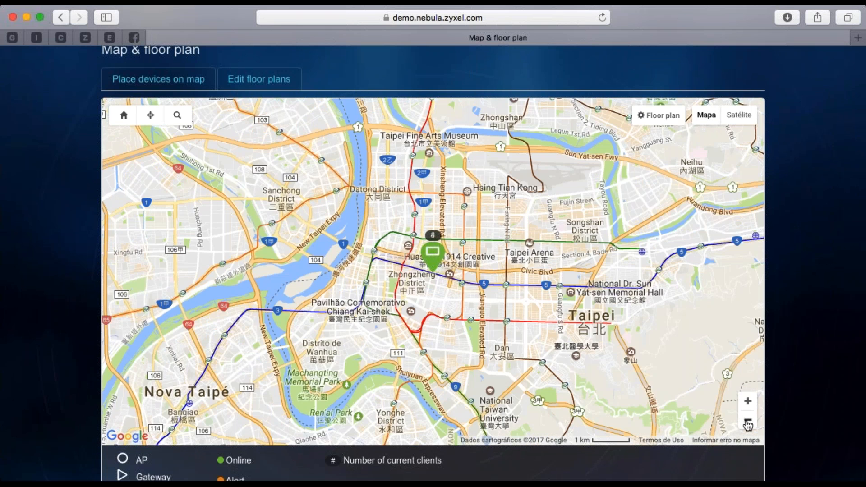
click(748, 423)
click(748, 423)
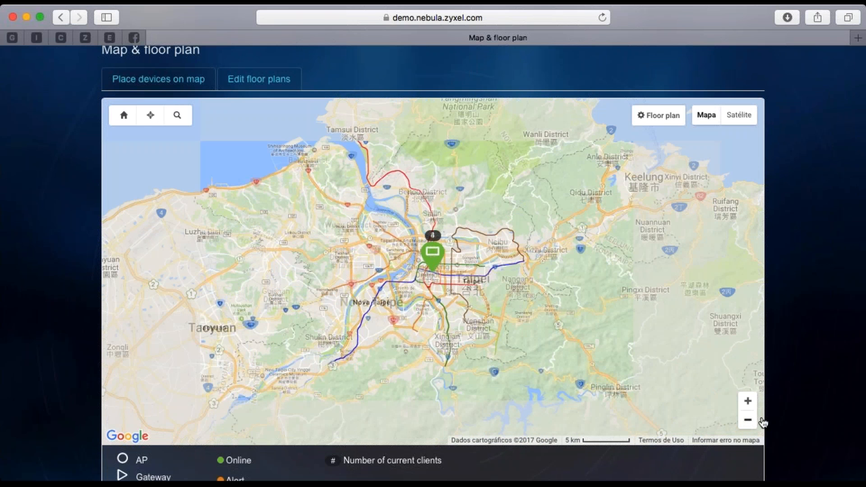
Step: Open the site-wide summary report and review top devices, location, top SSIDs, switch power usage and the Ethernet power graph
scroll(821, 305, up, 2)
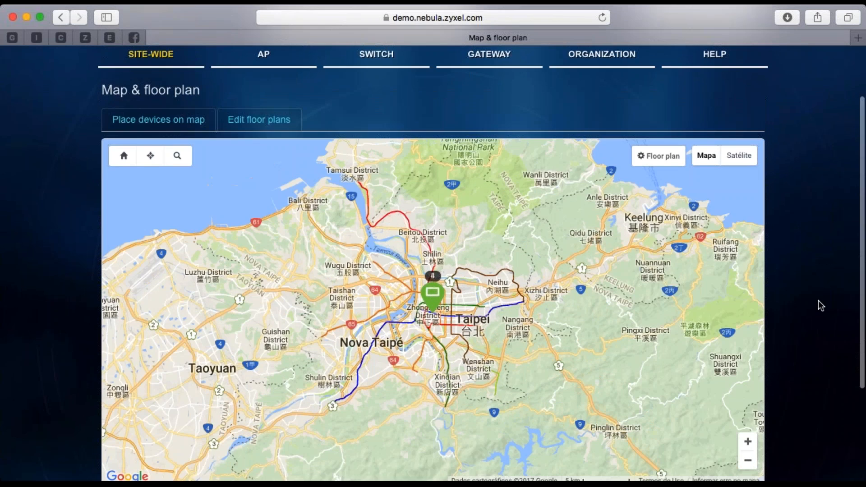
mouse_move(150, 54)
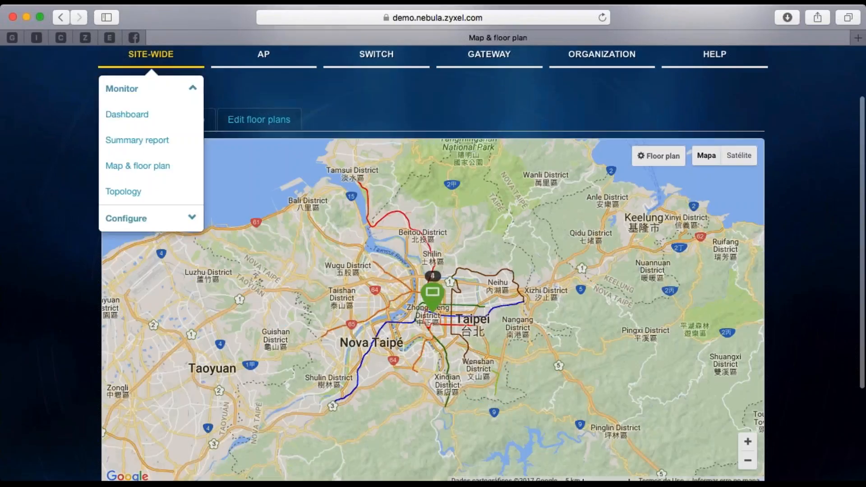
click(138, 141)
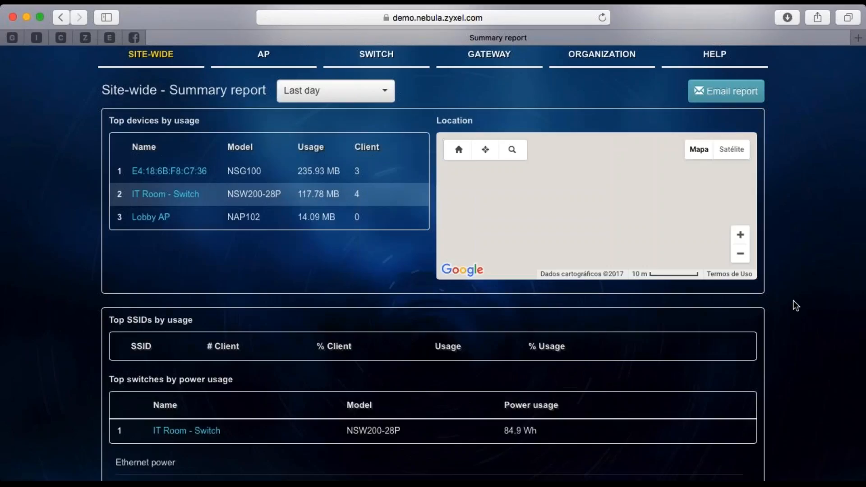
scroll(795, 301, up, 1)
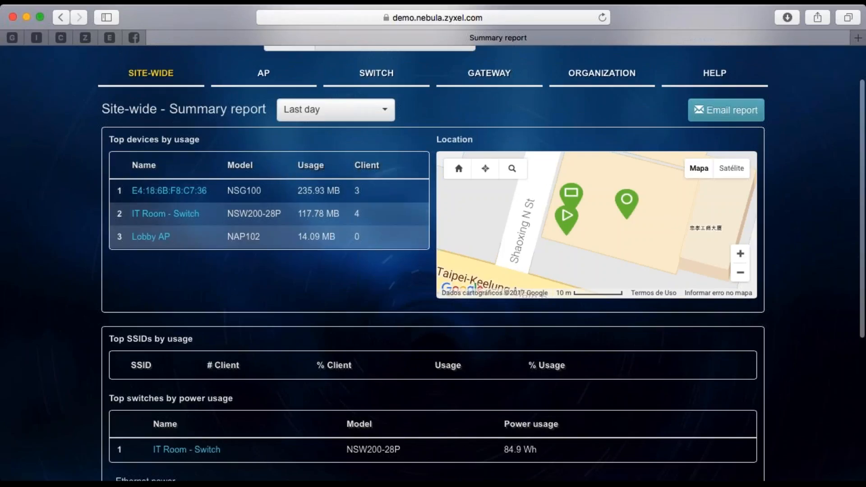
scroll(367, 388, down, 5)
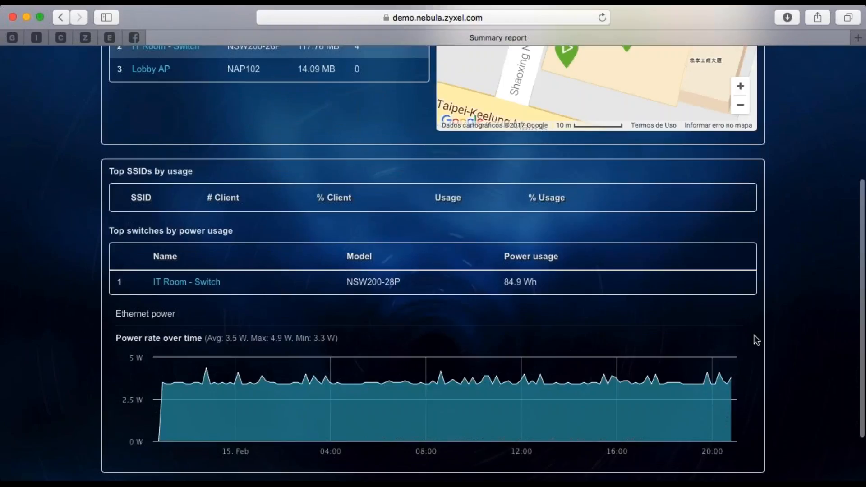
scroll(781, 356, down, 2)
scroll(804, 375, down, 2)
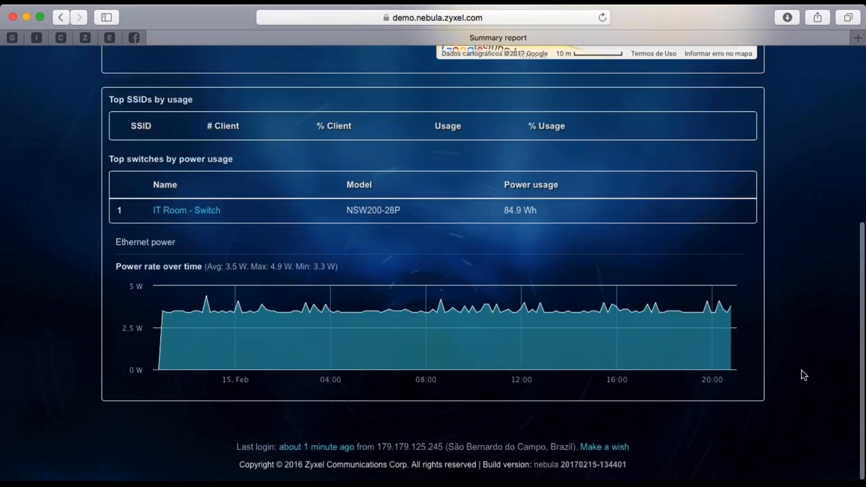
scroll(804, 376, up, 15)
scroll(57, 252, up, 1)
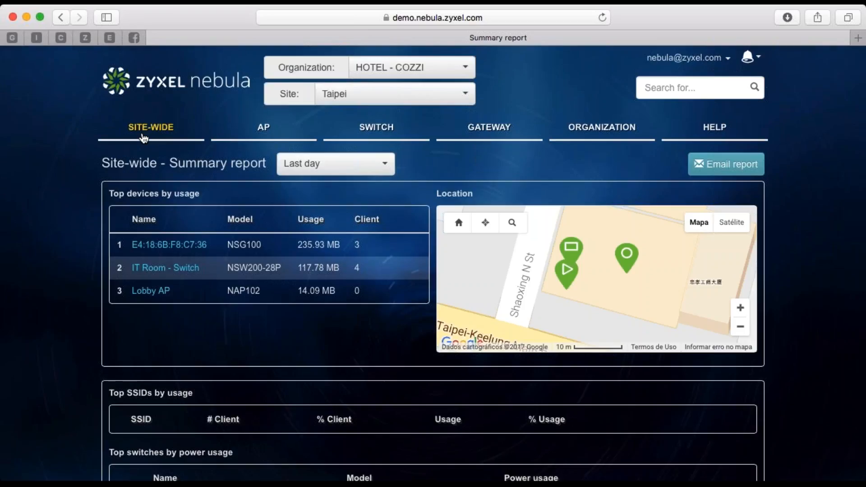
Step: List the Taipei site's access points and open the details of Lobby AP
click(264, 127)
click(225, 192)
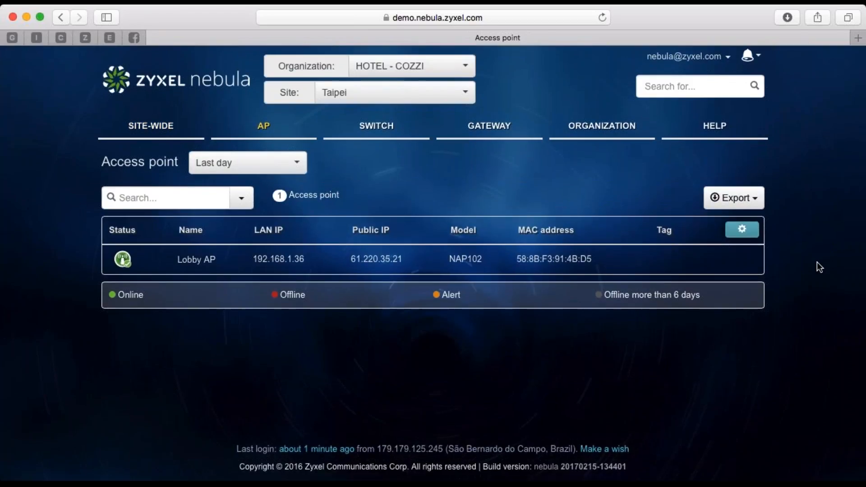
scroll(817, 263, down, 1)
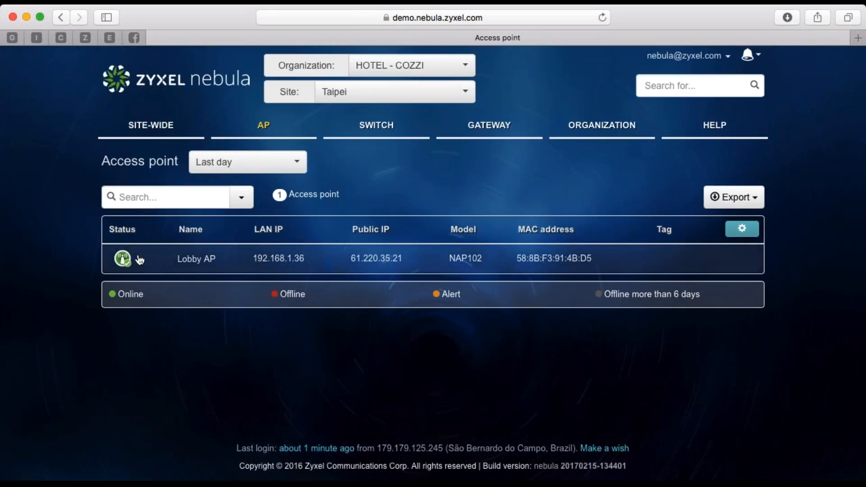
click(234, 270)
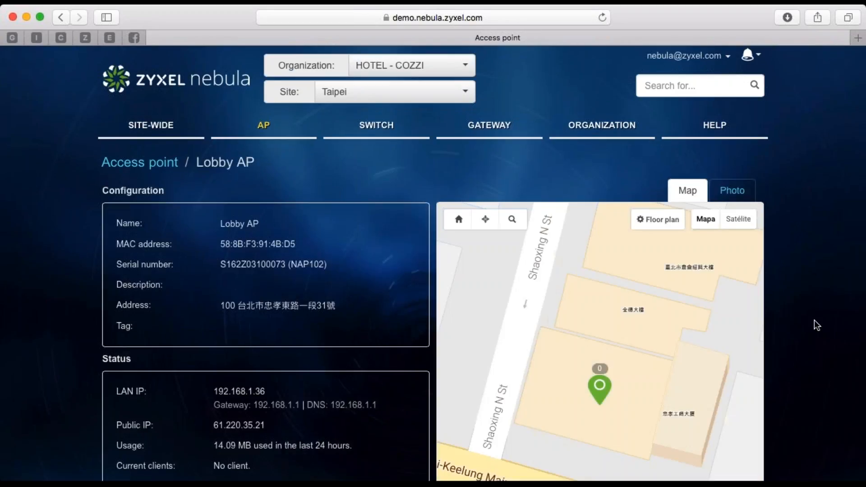
Step: Review Lobby AP's configuration and status, view its photo section and return to its map
scroll(814, 320, down, 5)
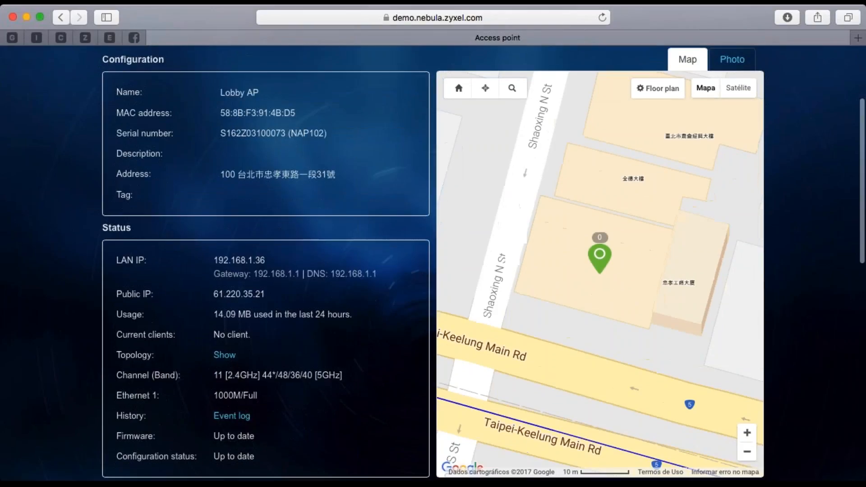
click(732, 59)
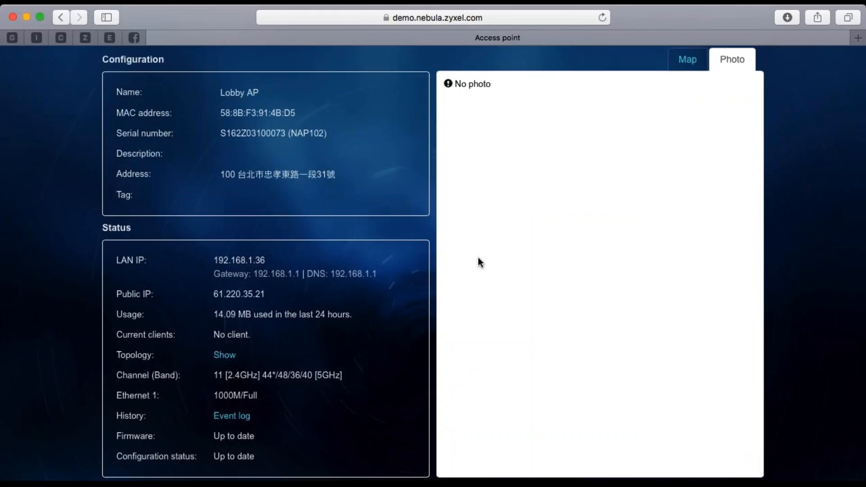
click(704, 54)
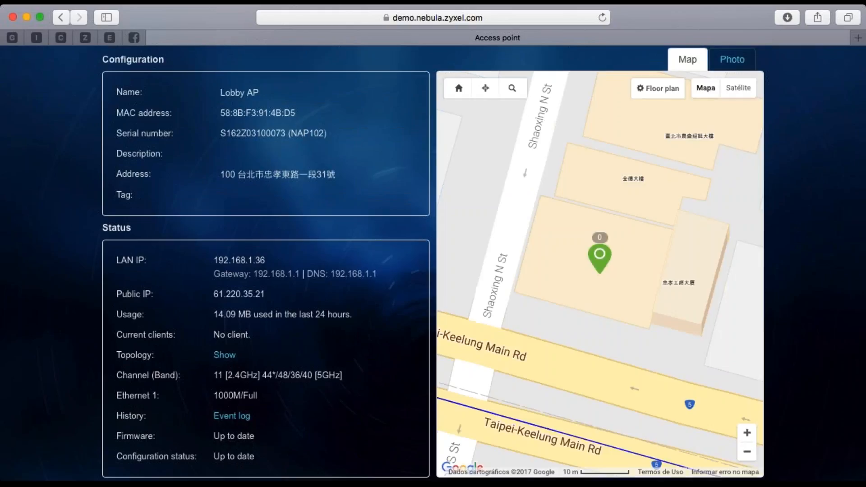
Step: Examine Lobby AP's live traffic graph and its 1-day usage and connectivity chart
scroll(433, 262, down, 1)
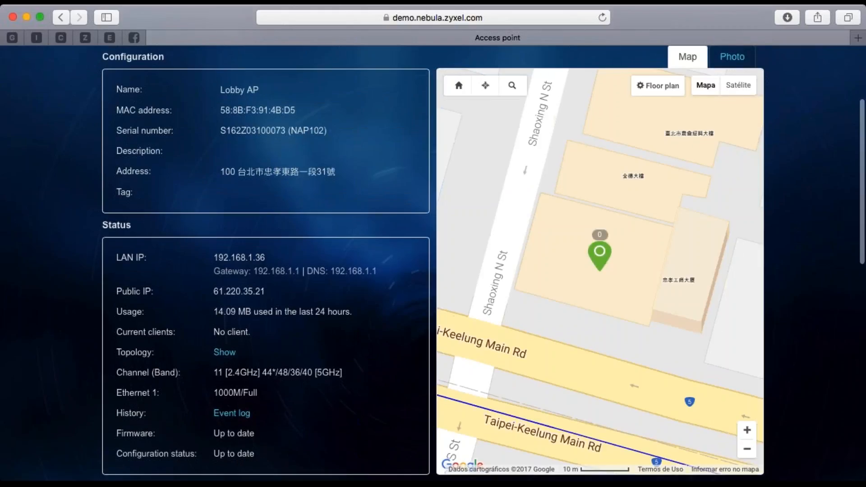
scroll(433, 262, down, 1)
scroll(433, 262, down, 2)
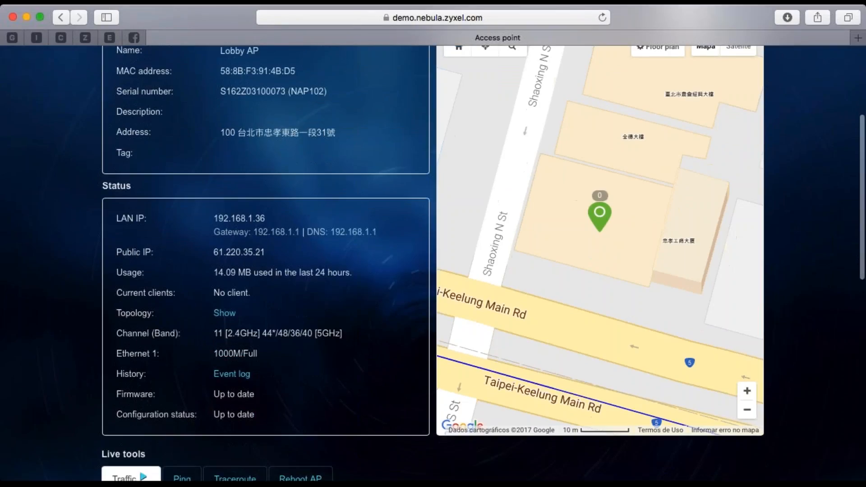
scroll(211, 289, down, 8)
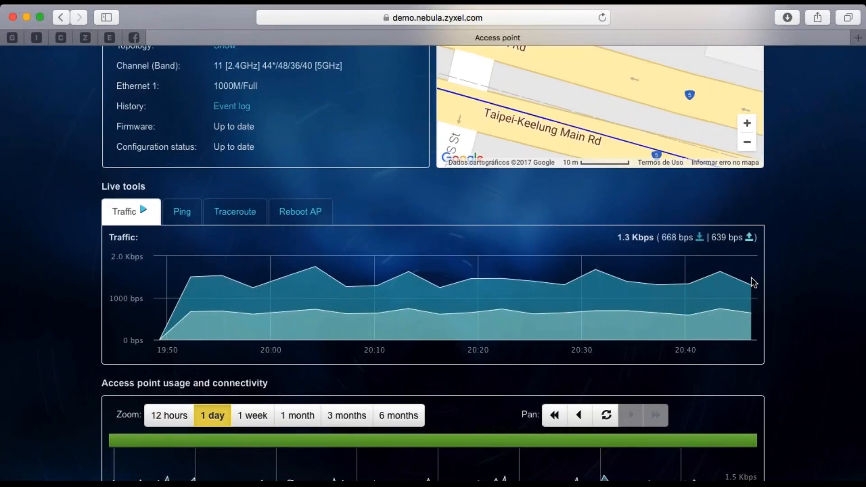
scroll(809, 326, down, 1)
scroll(810, 326, down, 3)
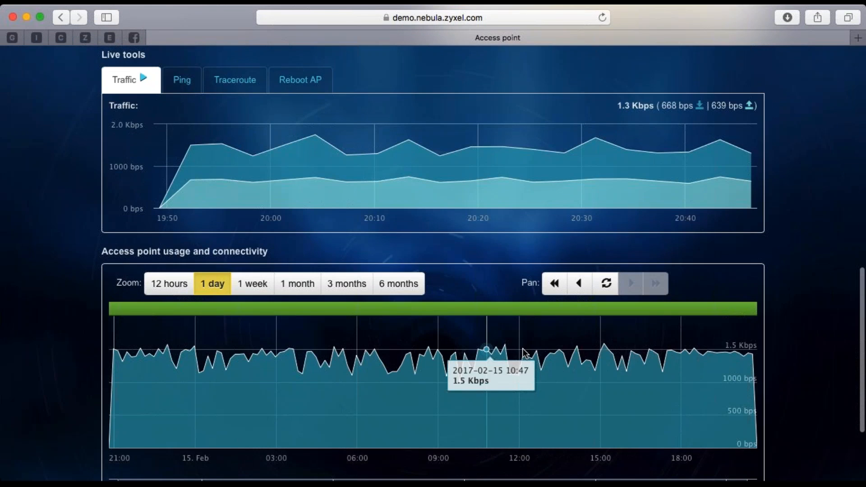
Step: Open the access point client monitoring page and review the clients and traffic for the last 30 days
scroll(762, 294, up, 10)
scroll(761, 293, up, 4)
click(264, 127)
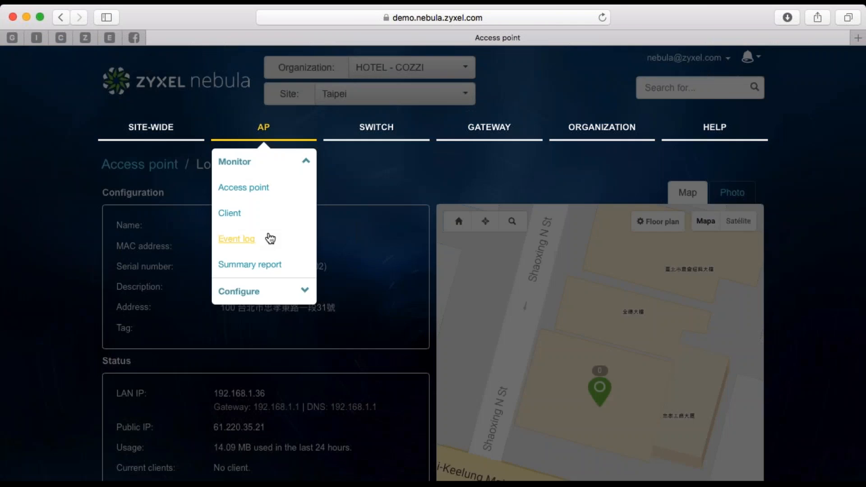
click(271, 212)
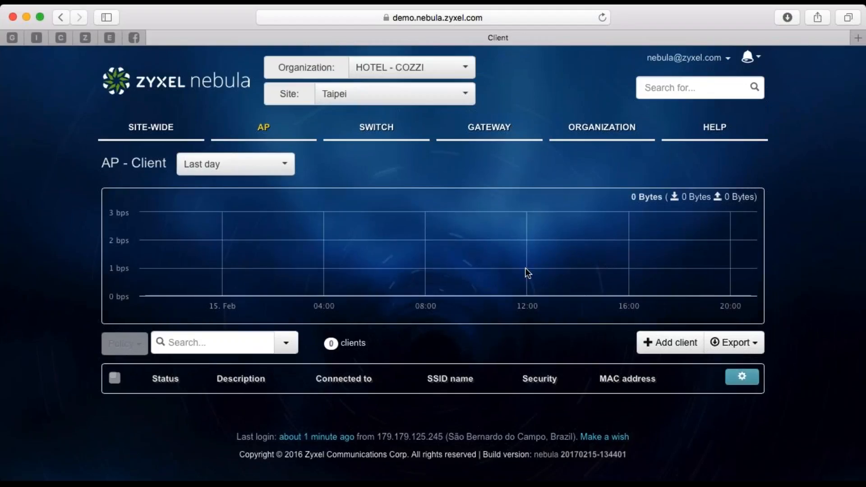
click(278, 171)
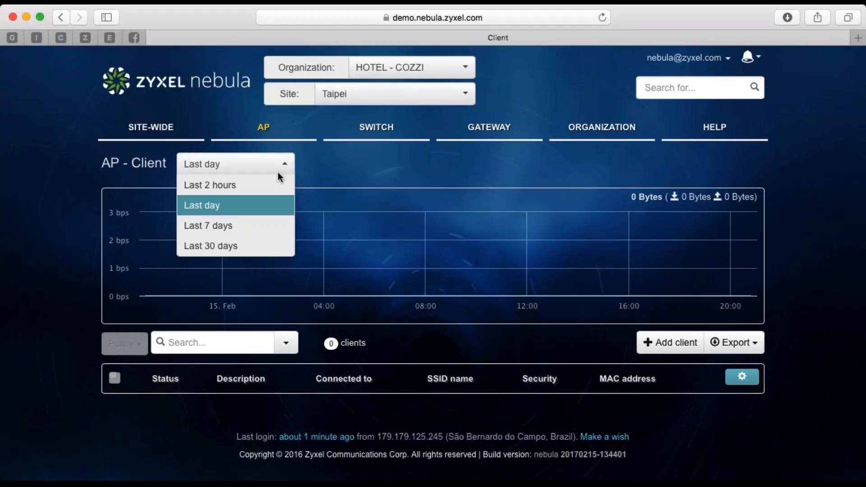
click(260, 244)
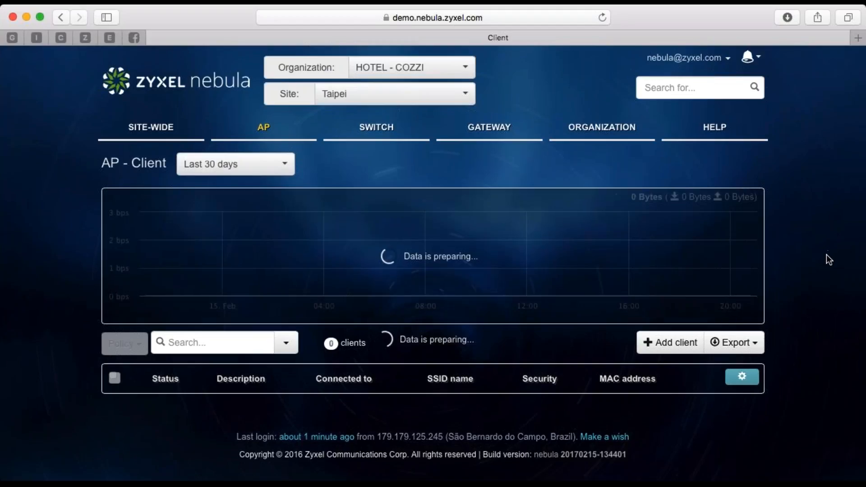
scroll(805, 280, down, 1)
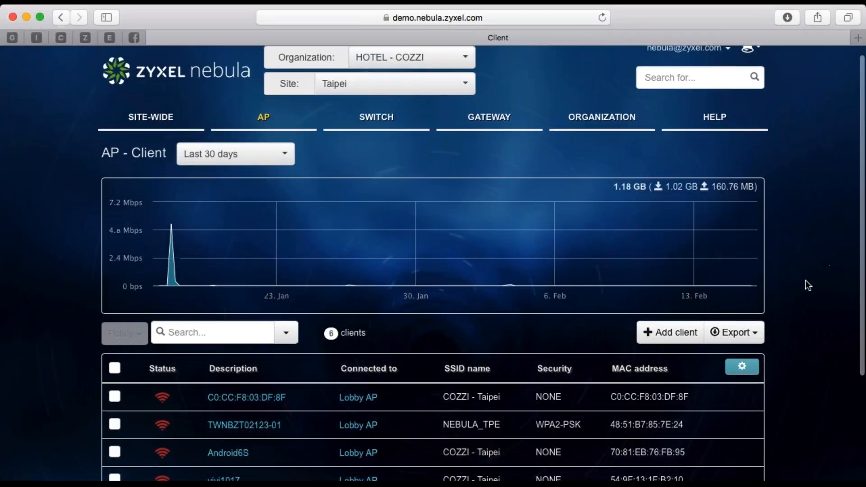
scroll(806, 280, down, 2)
scroll(193, 267, up, 2)
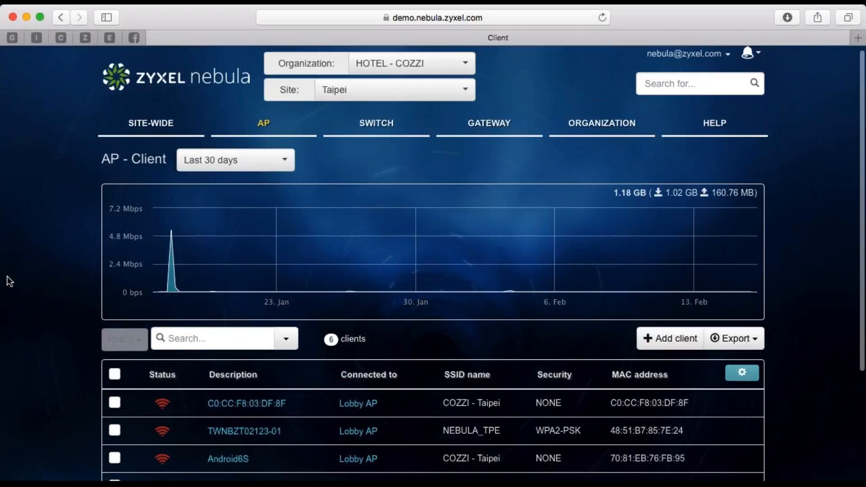
Step: View the AP event log, and open the AP summary report to review usage, top APs, location, top SSIDs and client statistics
mouse_move(264, 124)
click(262, 233)
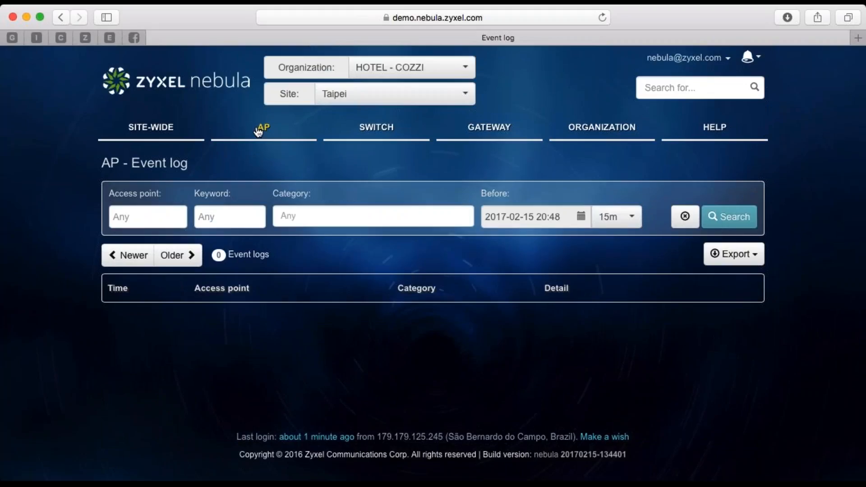
mouse_move(260, 129)
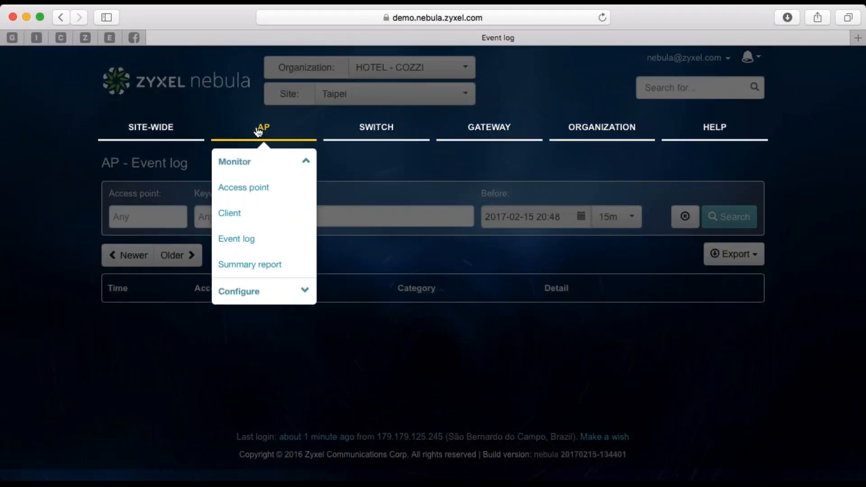
click(253, 265)
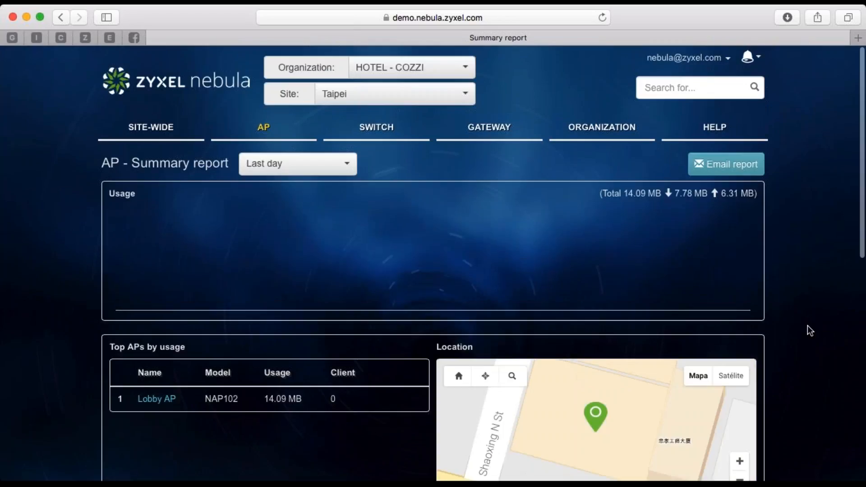
scroll(808, 326, down, 2)
scroll(807, 325, down, 20)
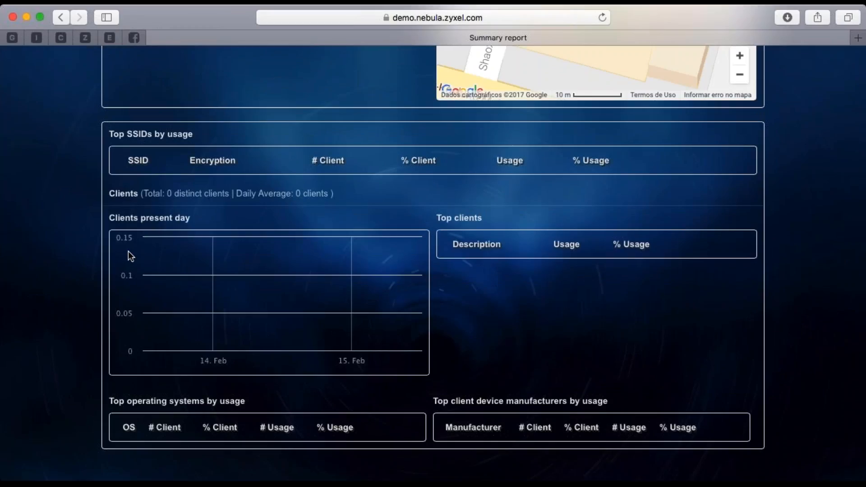
scroll(782, 301, down, 2)
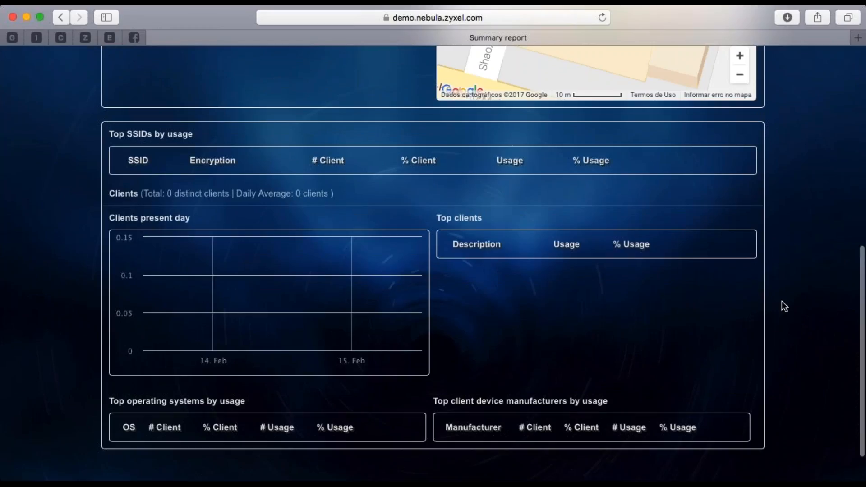
scroll(781, 302, up, 1)
scroll(782, 302, up, 10)
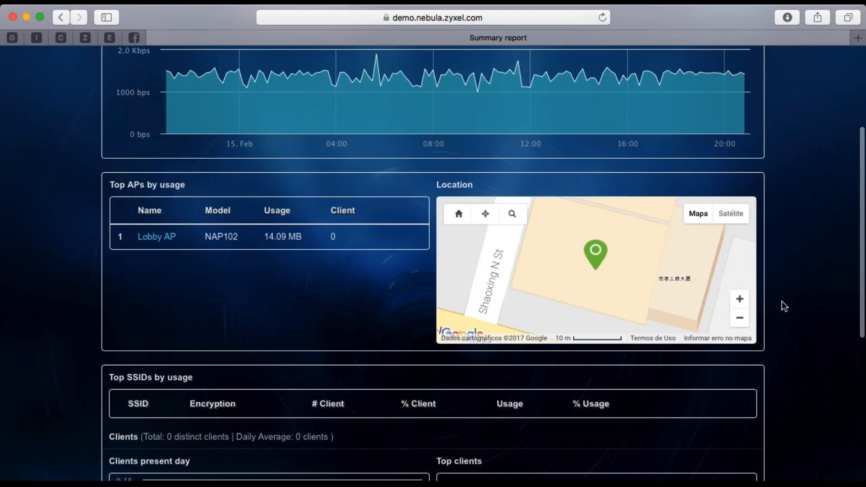
scroll(782, 302, down, 12)
scroll(782, 301, up, 15)
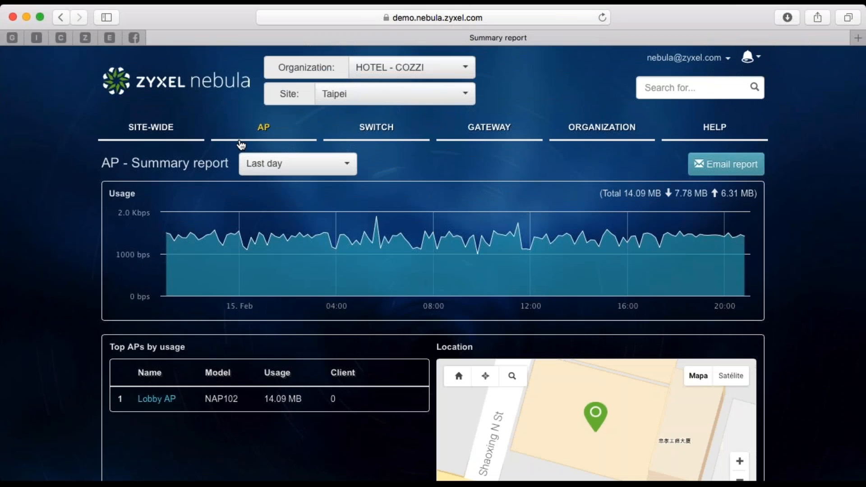
Step: Open the AP SSID configuration and examine authentication, captive portal, band, VLAN ID and rate limiting for COZZI - Taipei and Employee
click(267, 131)
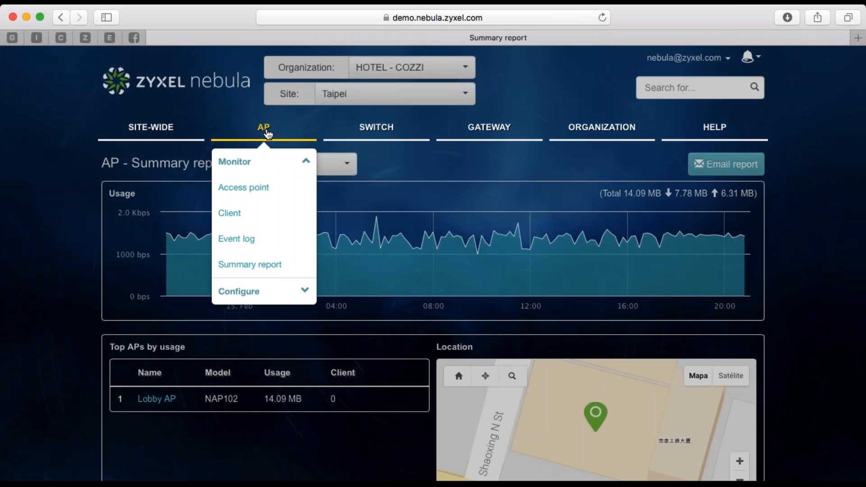
click(253, 290)
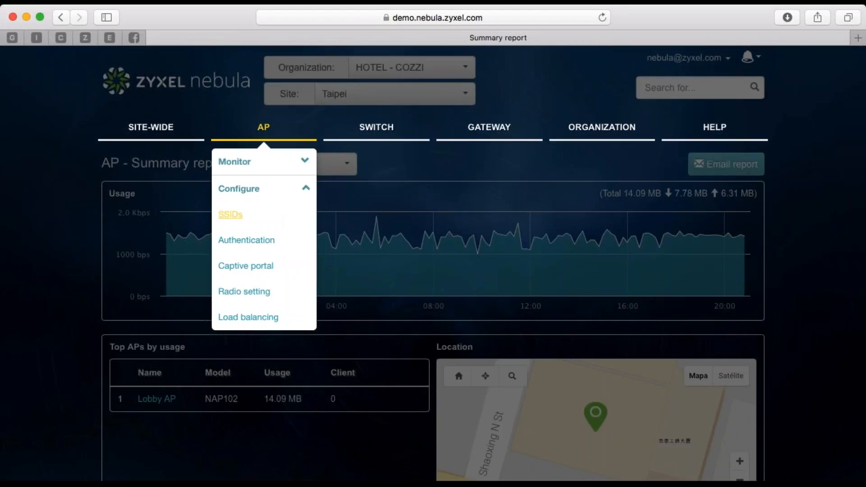
click(230, 215)
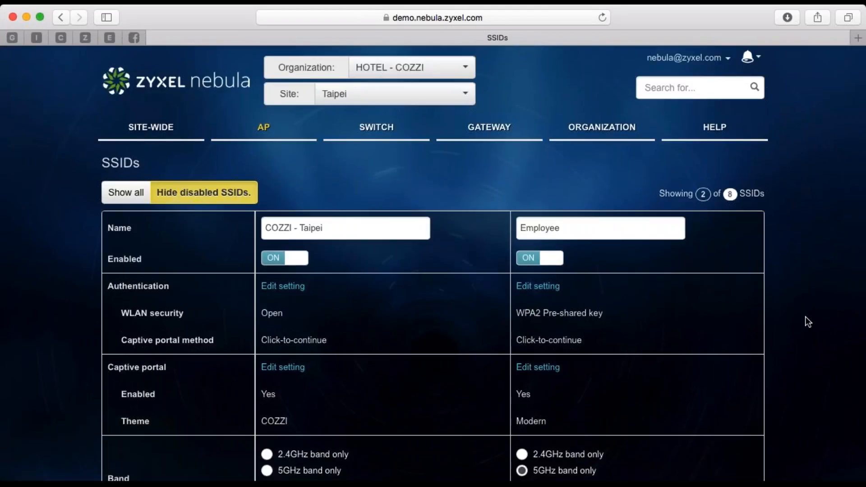
scroll(428, 208, down, 3)
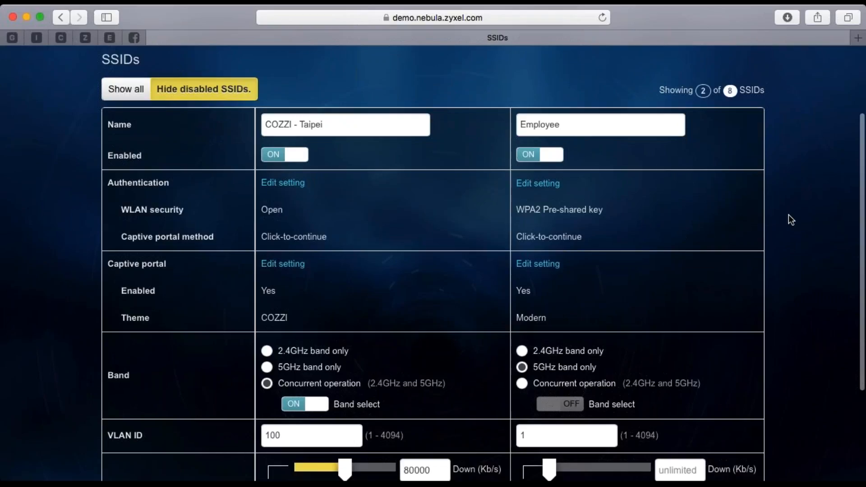
scroll(784, 204, down, 1)
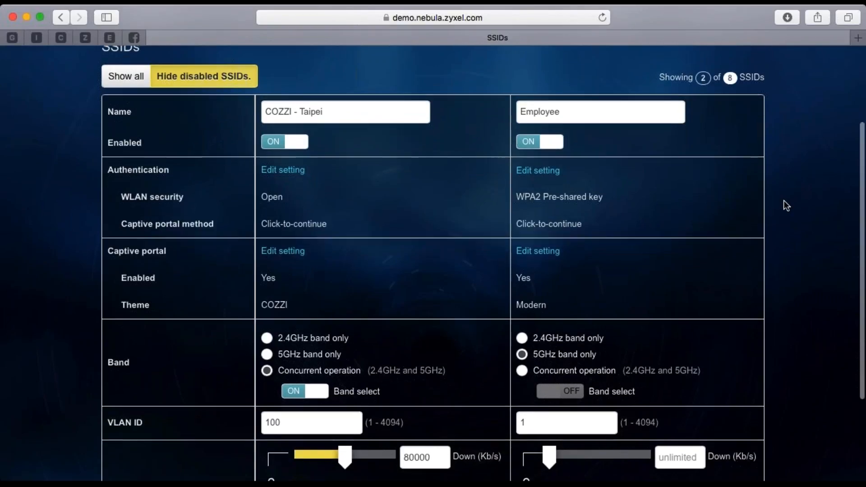
scroll(784, 200, down, 5)
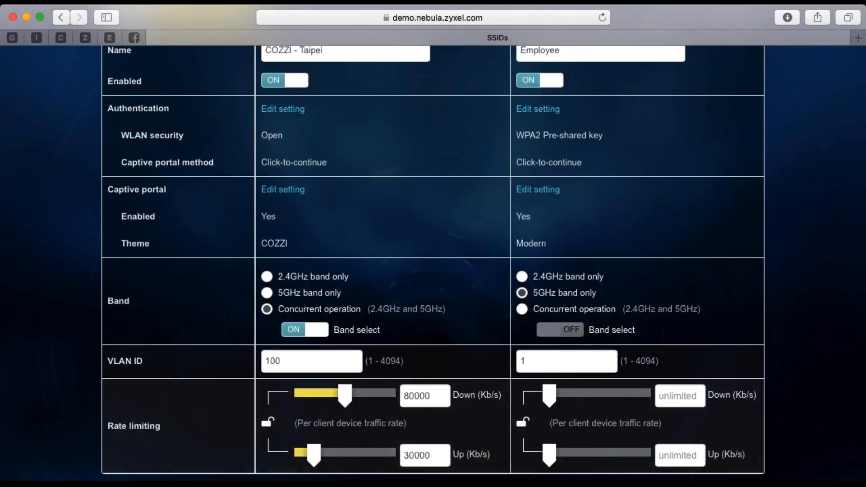
scroll(792, 332, up, 1)
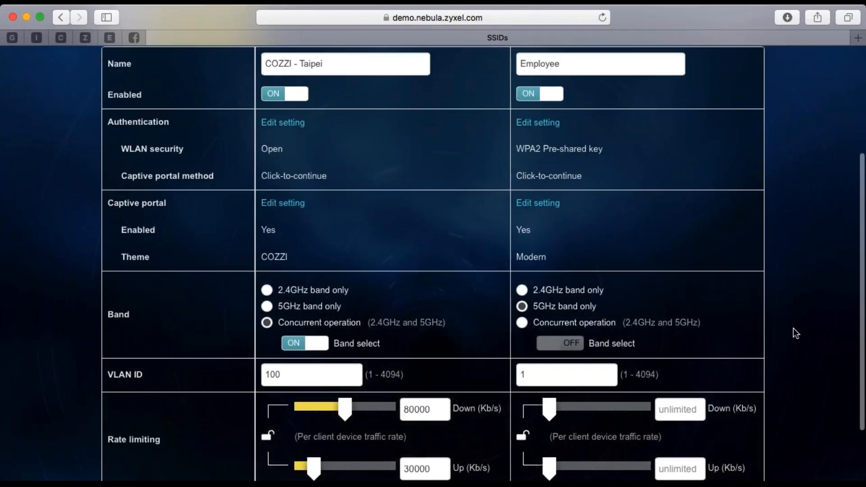
scroll(500, 342, up, 1)
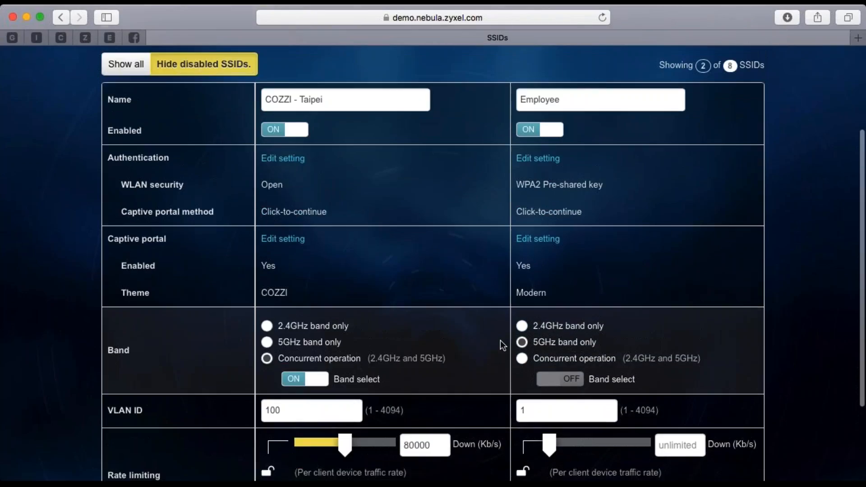
scroll(501, 346, down, 1)
scroll(501, 341, down, 2)
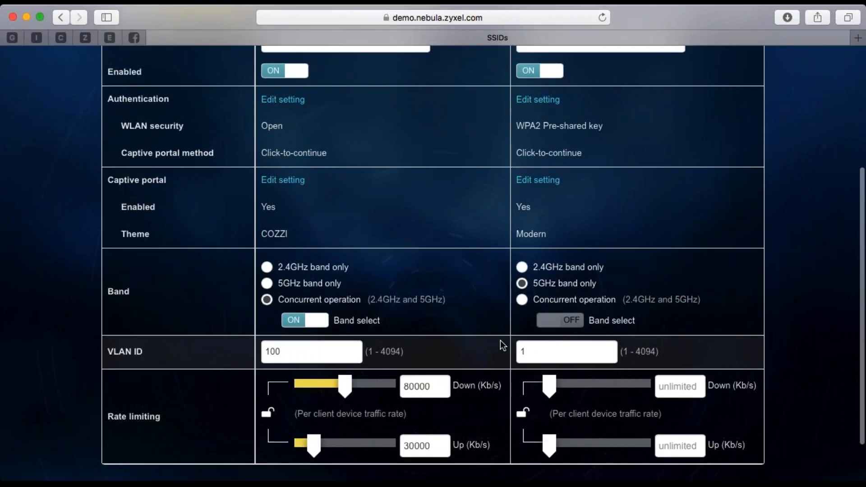
scroll(501, 341, up, 4)
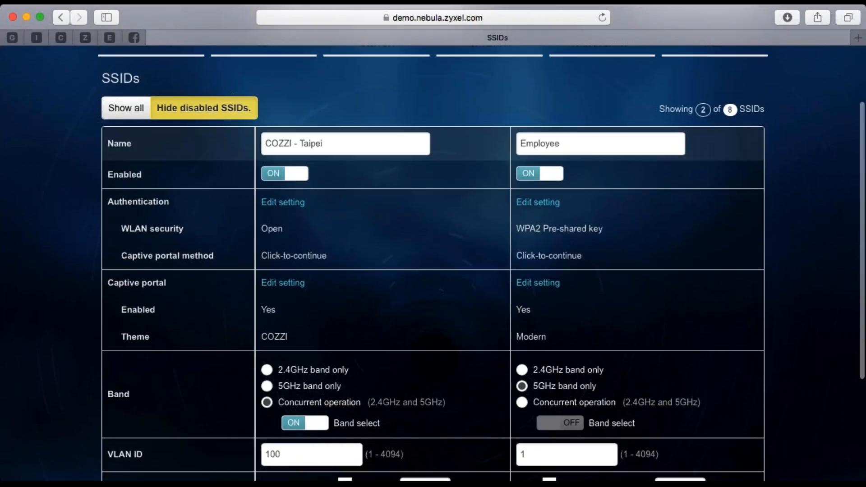
Step: Open the captive portal settings for COZZI - Taipei and examine its themes, custom colors and external captive portal URL section
scroll(271, 109, up, 2)
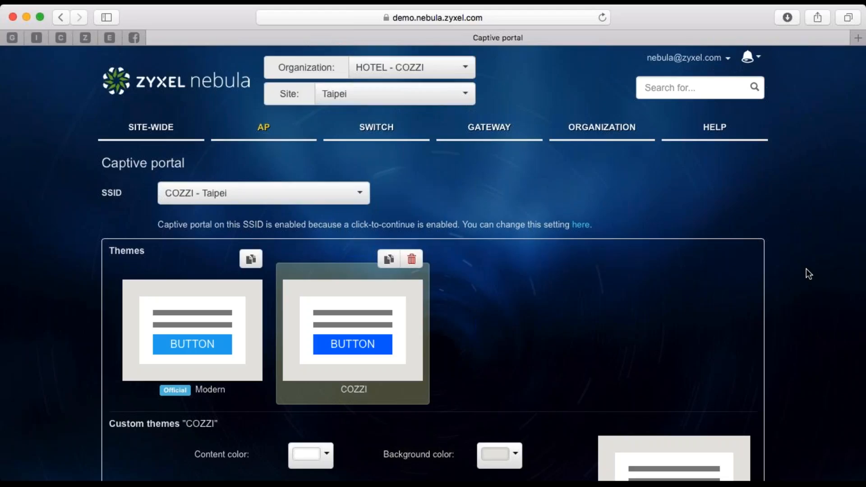
scroll(806, 270, down, 3)
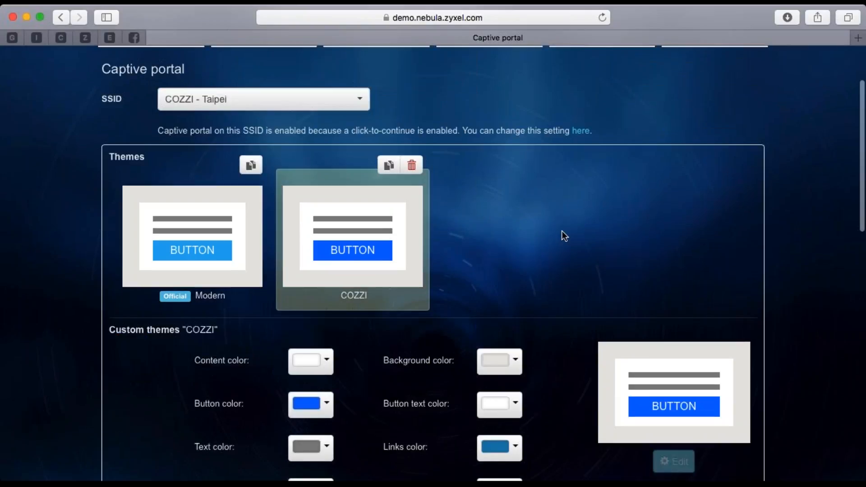
scroll(564, 235, down, 1)
scroll(562, 231, down, 2)
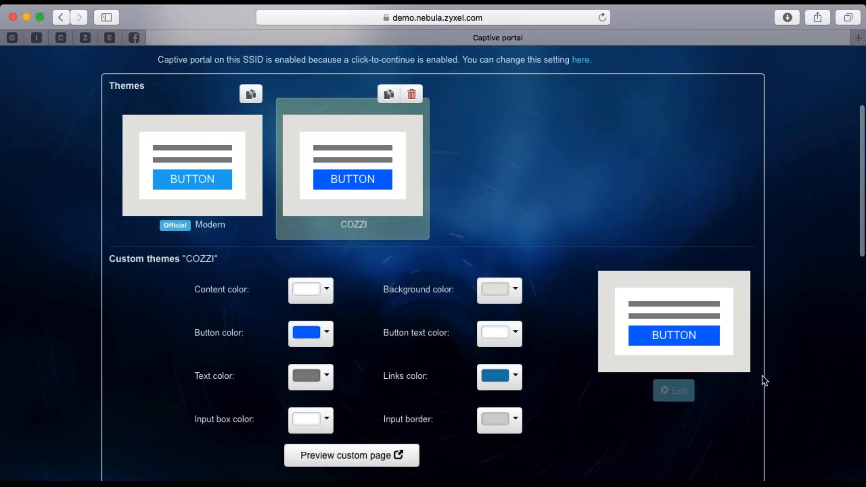
scroll(762, 381, down, 10)
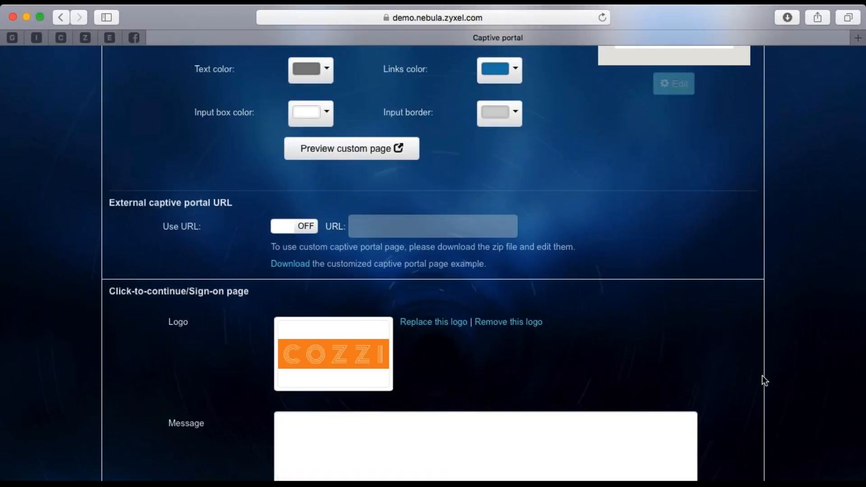
drag(124, 202, 168, 203)
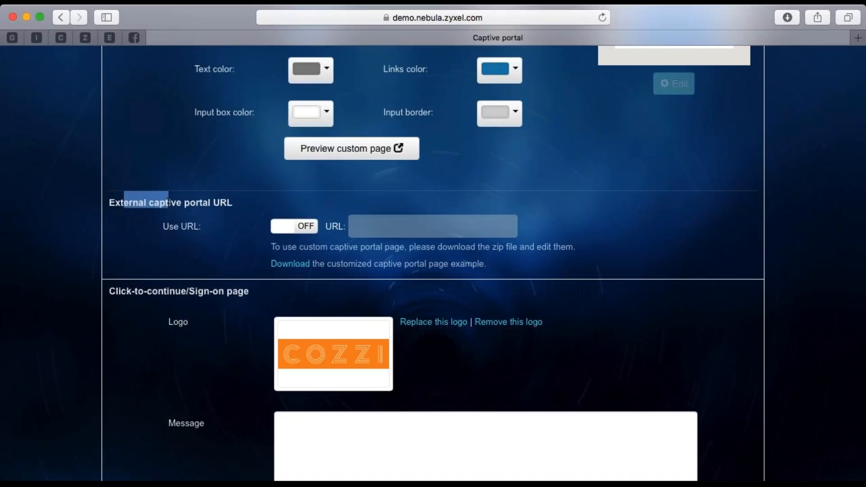
Step: Examine the captive portal's sign-on page logo, sign-on and success page messages, and captive portal behavior settings
click(170, 203)
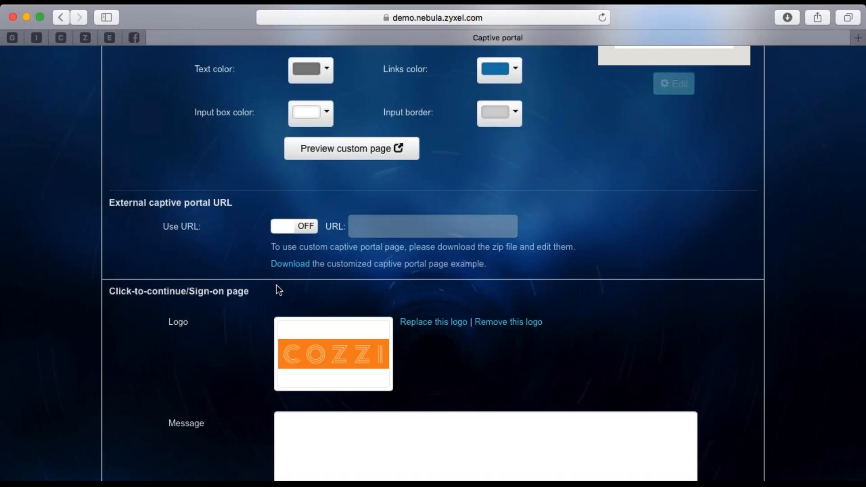
scroll(314, 273, down, 3)
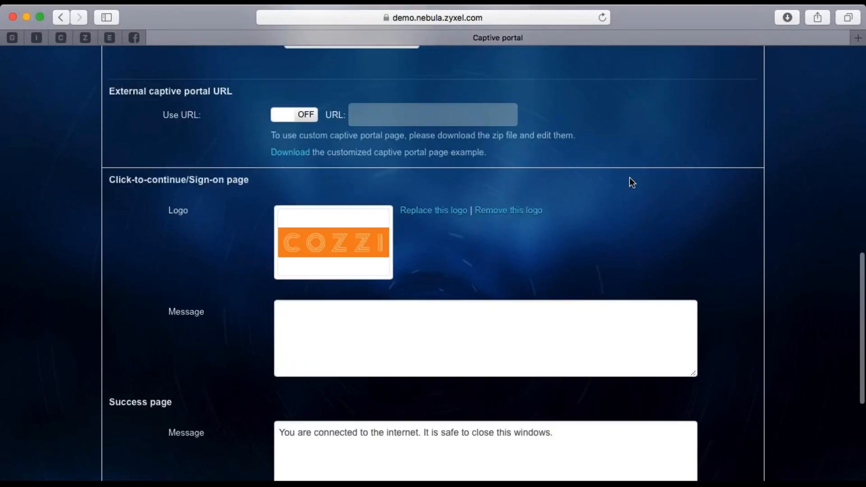
scroll(747, 347, down, 5)
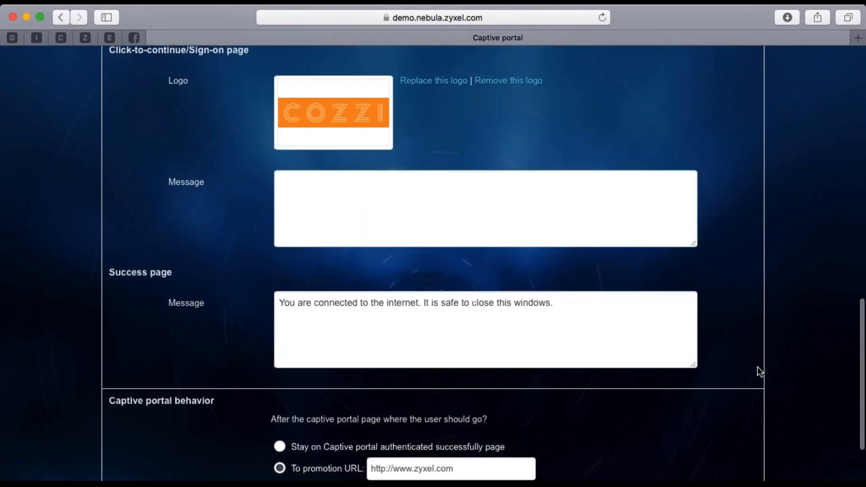
scroll(757, 367, up, 15)
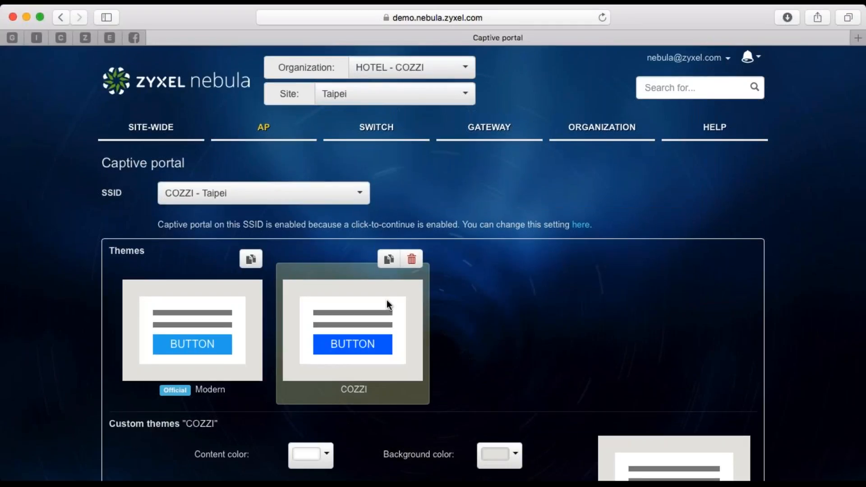
Step: Open the details of the IT Room - Switch from switch monitoring and examine its configuration, status, ports and live tools
click(370, 138)
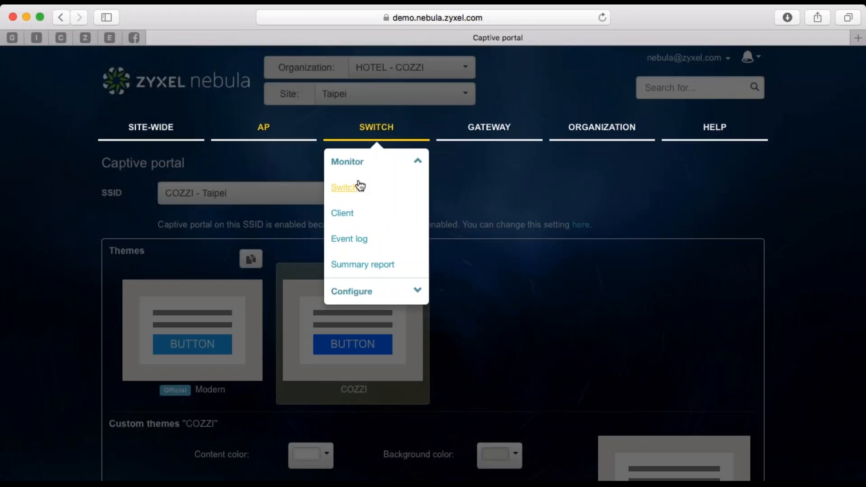
click(360, 187)
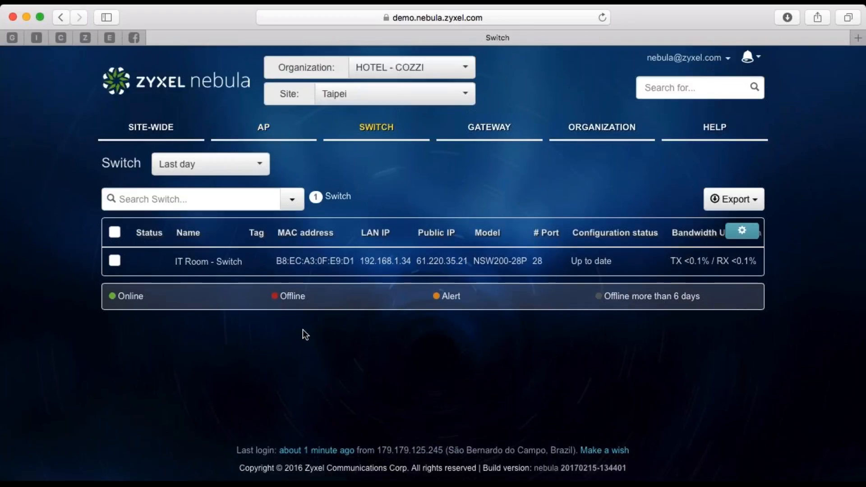
click(234, 267)
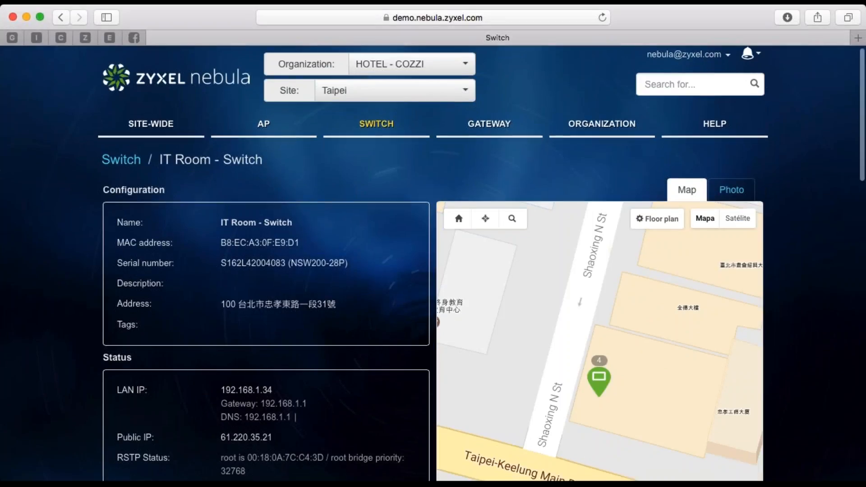
scroll(428, 182, down, 3)
scroll(482, 244, down, 1)
scroll(651, 248, down, 2)
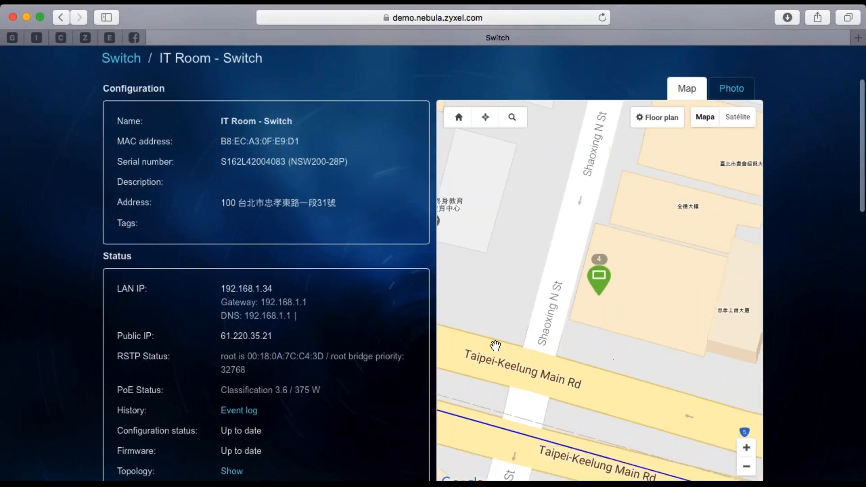
drag(221, 141, 264, 203)
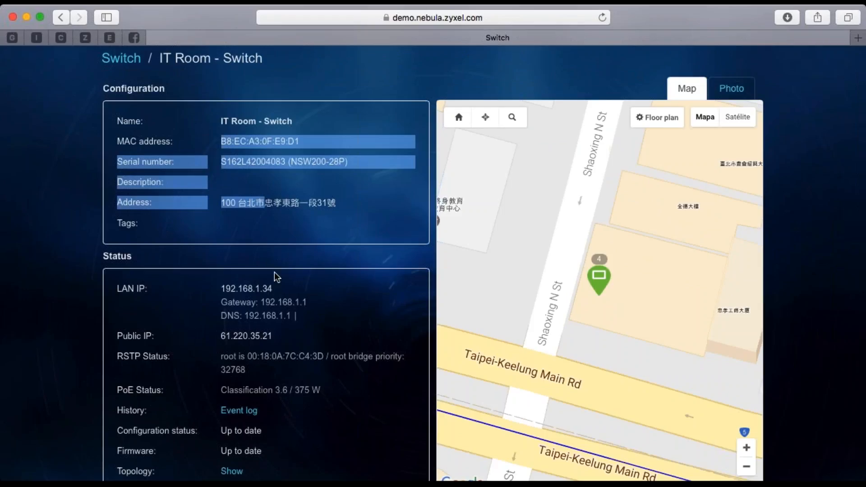
scroll(278, 277, down, 8)
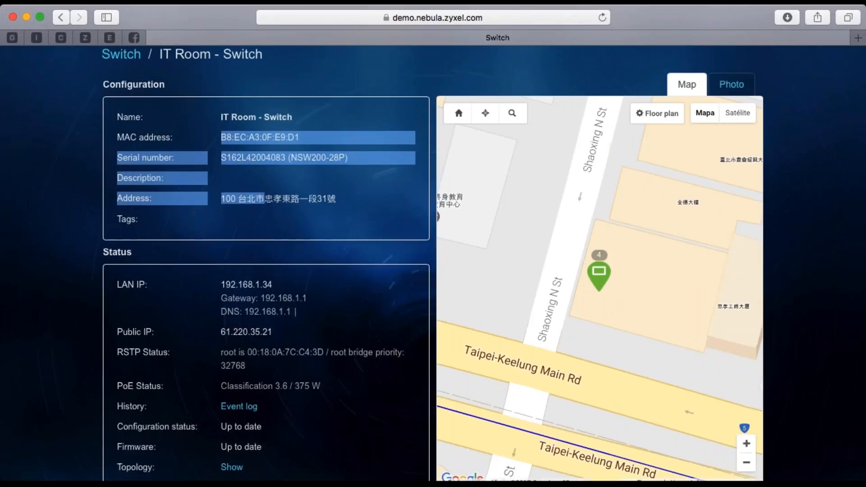
drag(244, 195, 263, 311)
click(271, 311)
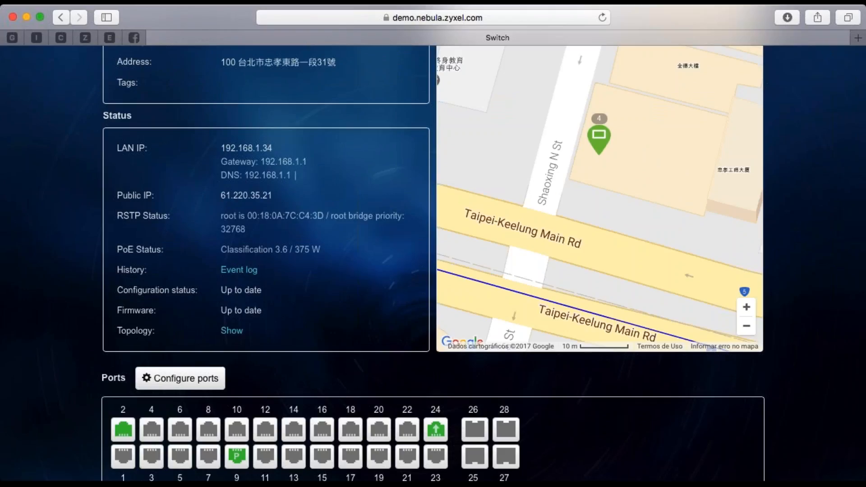
scroll(352, 315, down, 5)
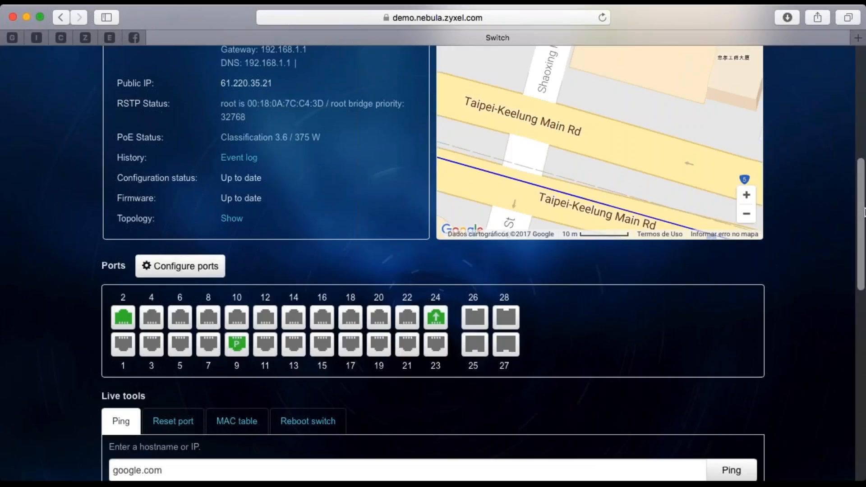
scroll(821, 309, down, 6)
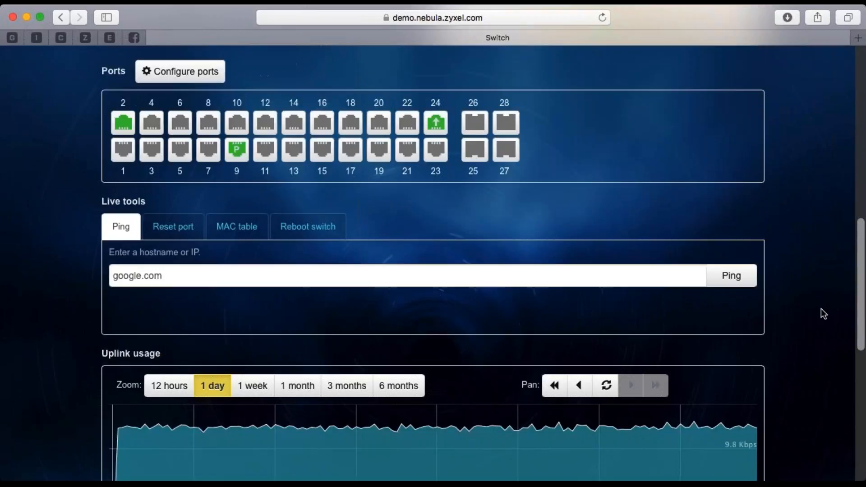
Step: Set the switch's uplink usage graph to 6 months and check the power consumption section
scroll(821, 305, down, 2)
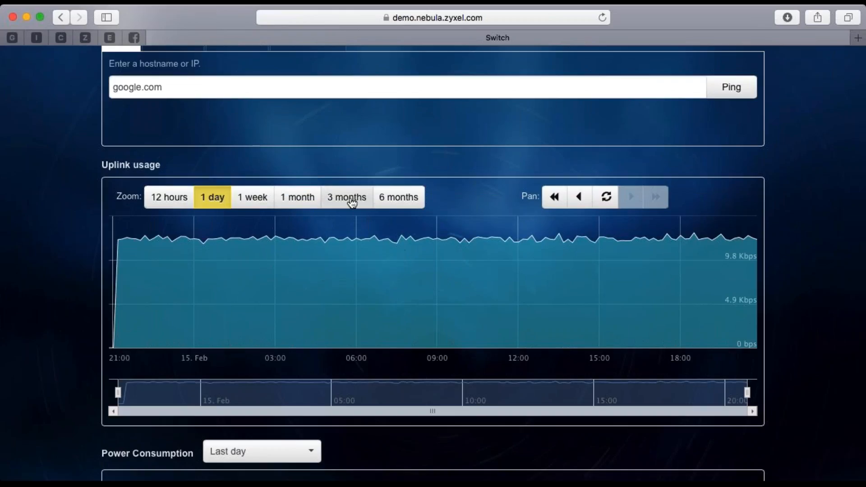
click(386, 199)
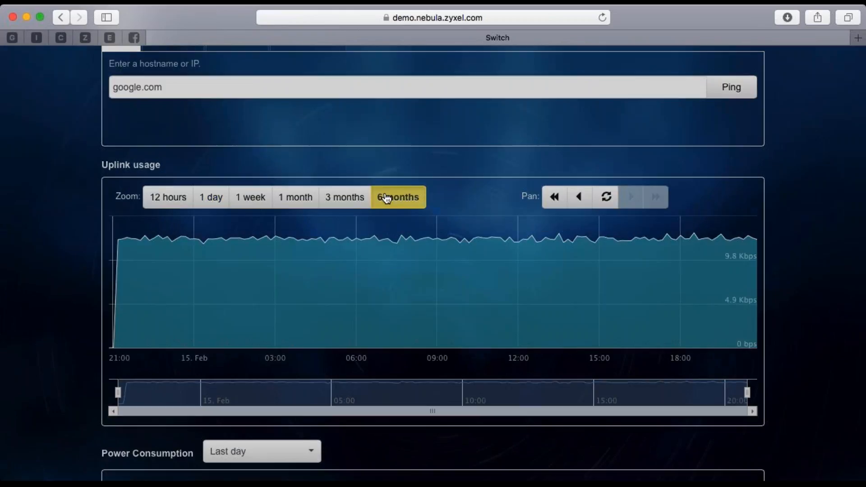
click(564, 167)
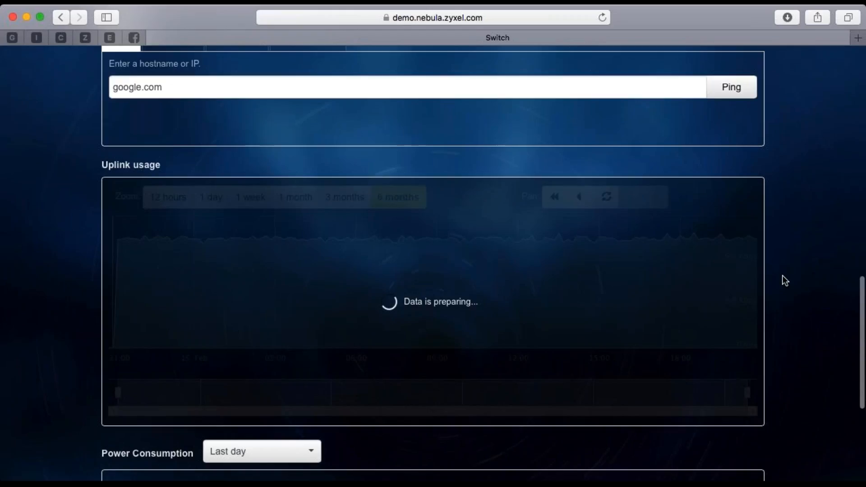
scroll(783, 276, down, 2)
scroll(785, 280, down, 1)
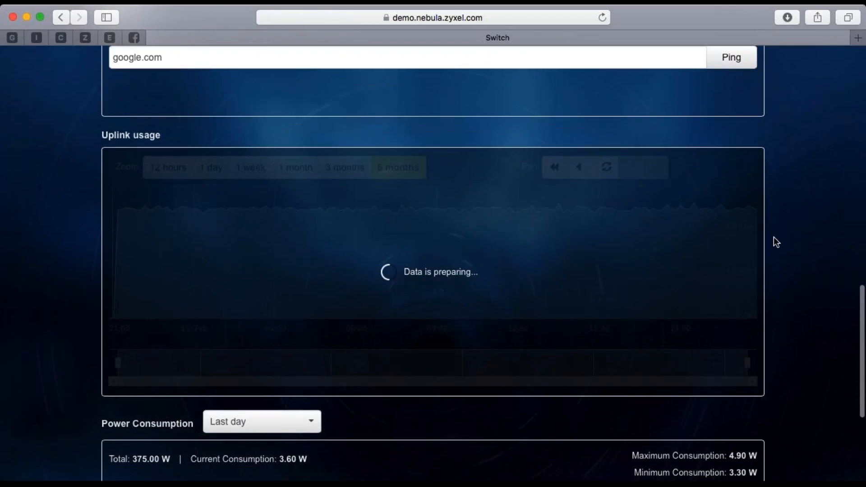
scroll(777, 242, up, 5)
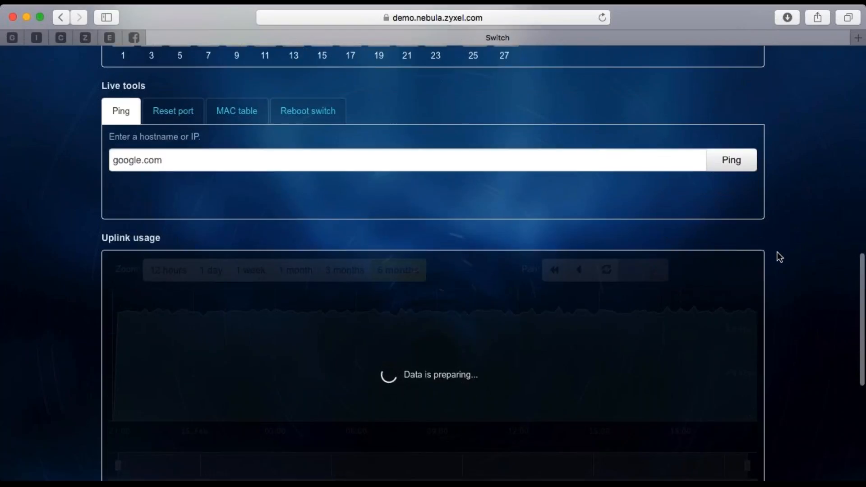
scroll(778, 252, up, 1)
scroll(777, 251, up, 4)
scroll(777, 252, up, 15)
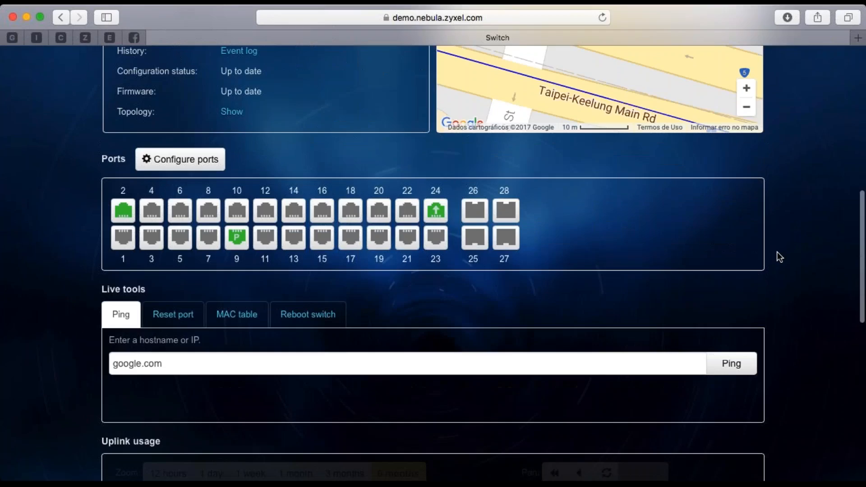
Step: Open the switch event log
scroll(778, 252, up, 10)
mouse_move(366, 138)
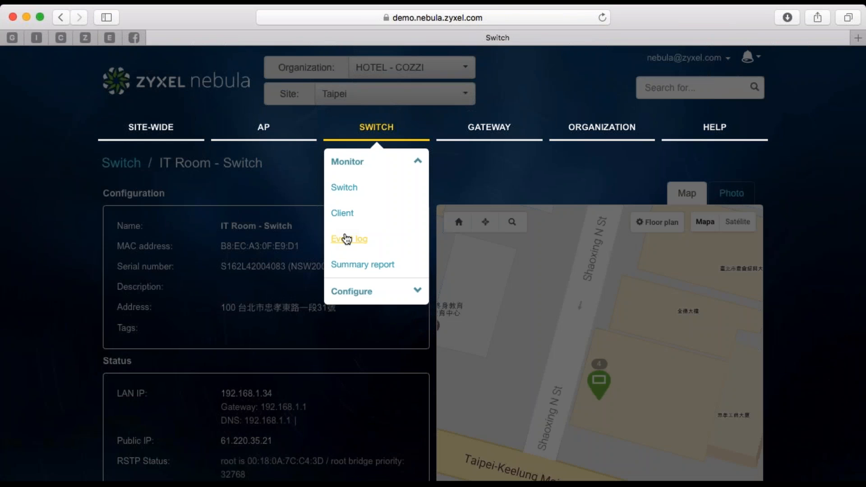
click(347, 239)
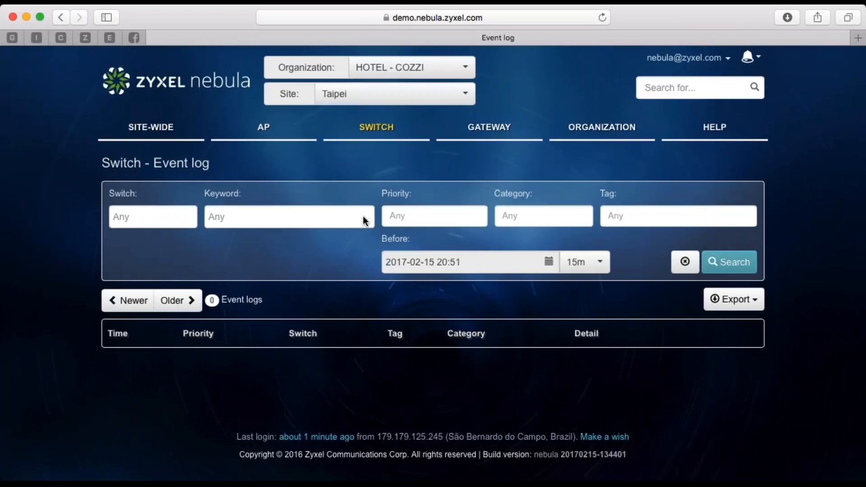
Step: Open the switch ports configuration and review the full list of ports on the IT Room - Switch
mouse_move(377, 134)
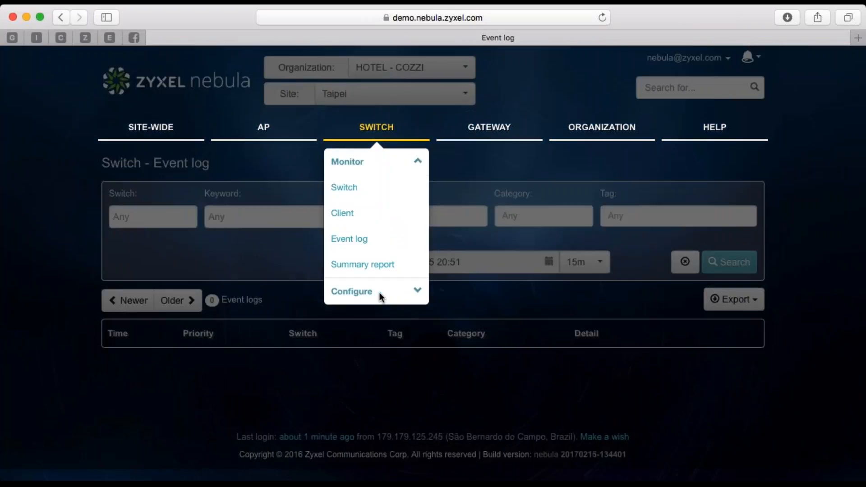
click(379, 292)
click(357, 214)
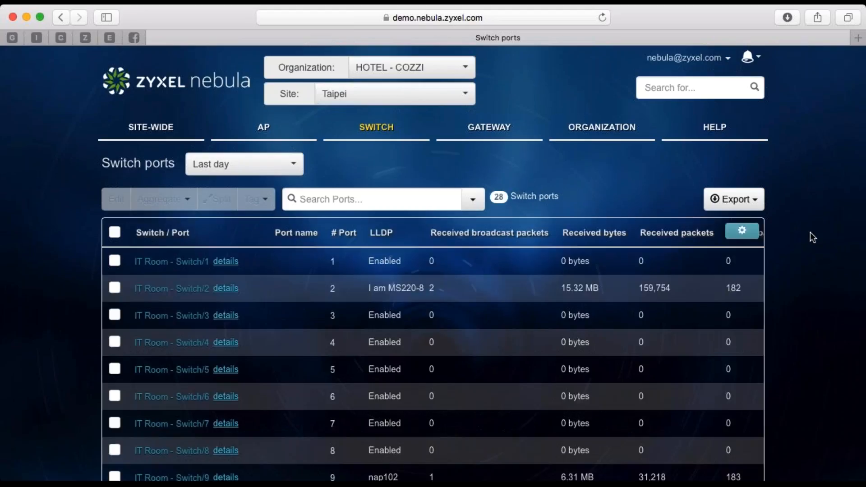
scroll(811, 234, down, 3)
scroll(812, 237, down, 3)
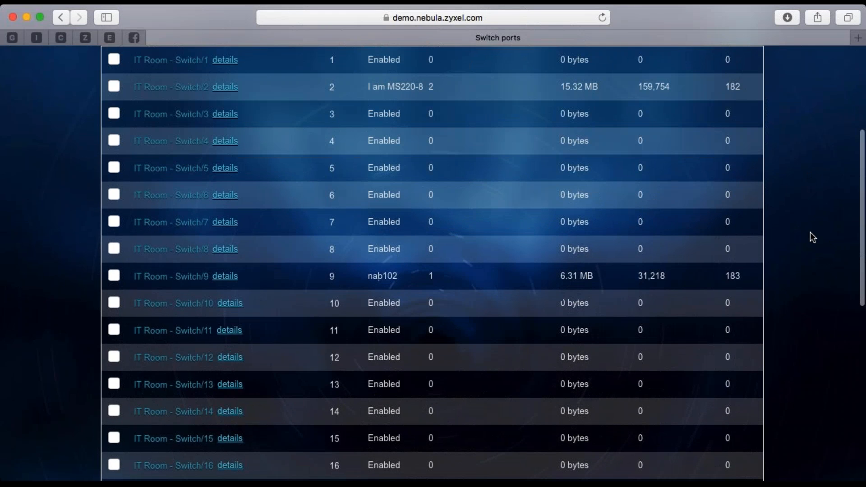
scroll(812, 237, up, 1)
scroll(813, 237, down, 10)
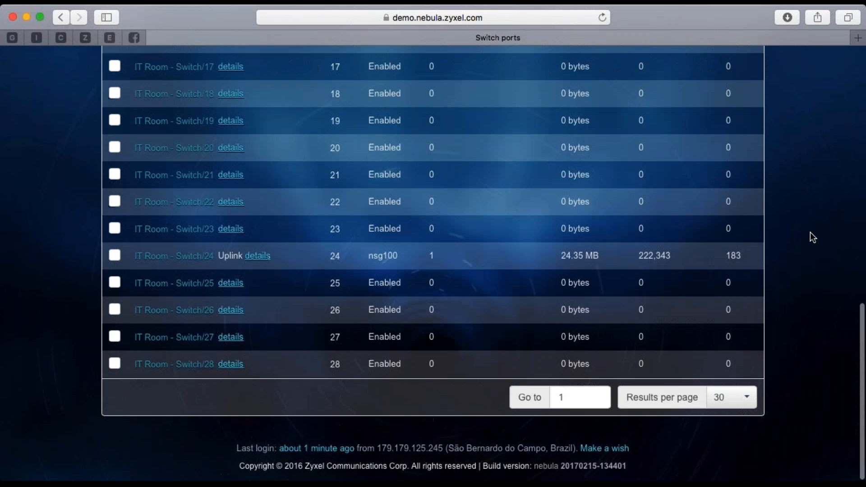
Step: Select ports 3, 4, 5, 6 and 7 of the IT Room - Switch for bulk editing
scroll(811, 232, up, 15)
click(115, 260)
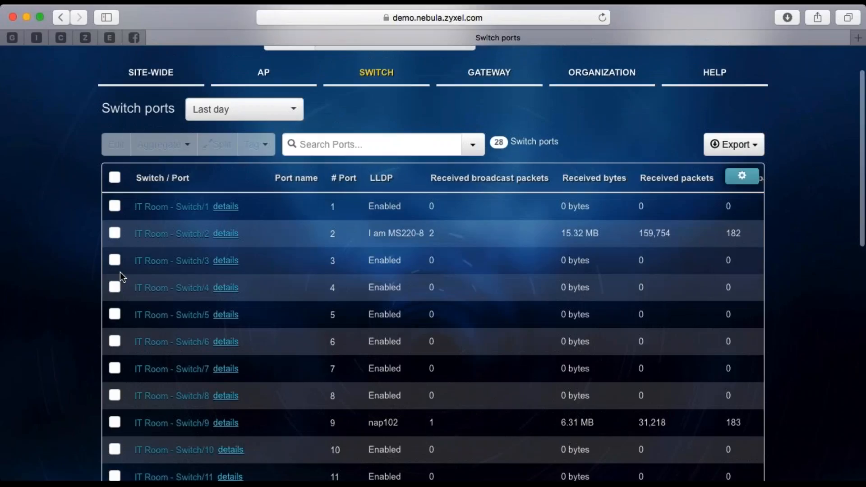
click(114, 287)
click(115, 314)
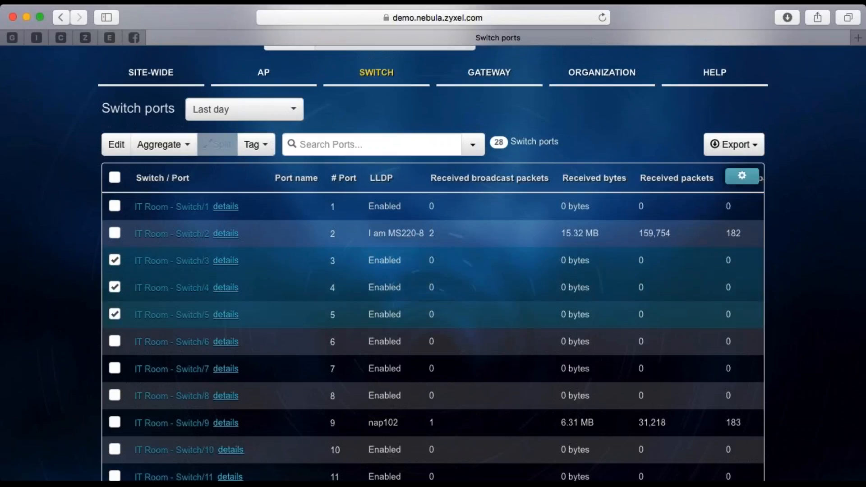
click(115, 342)
click(115, 369)
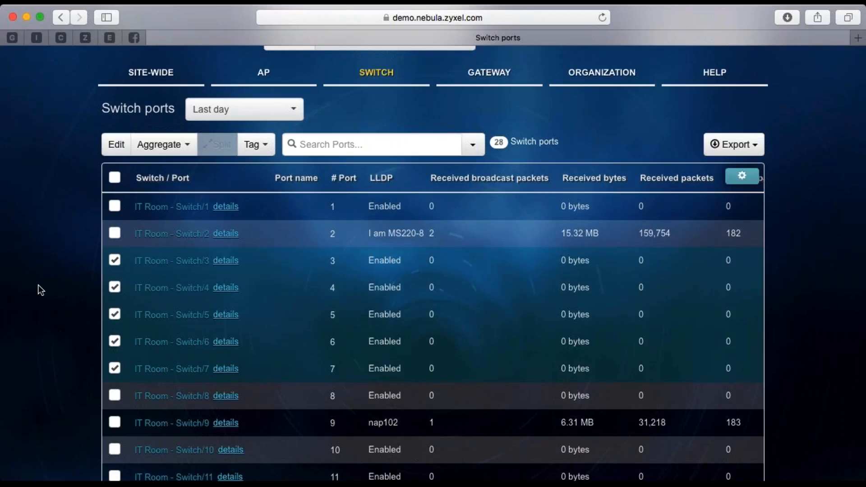
scroll(55, 289, up, 2)
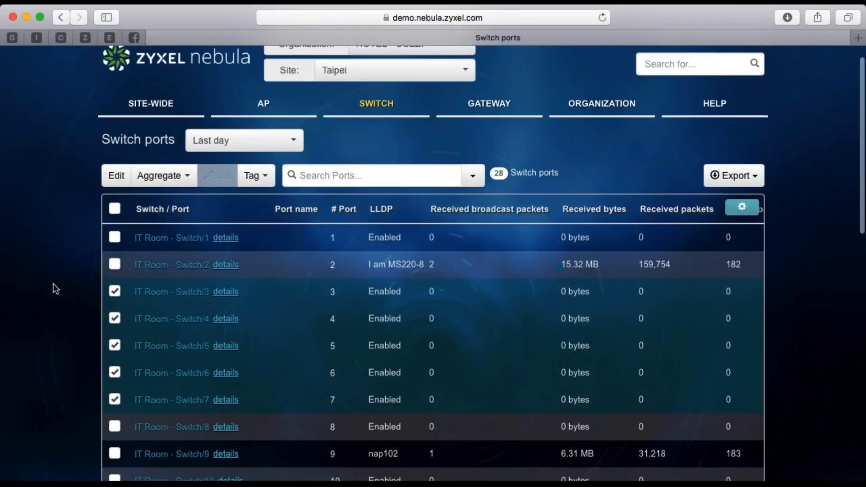
scroll(55, 289, up, 1)
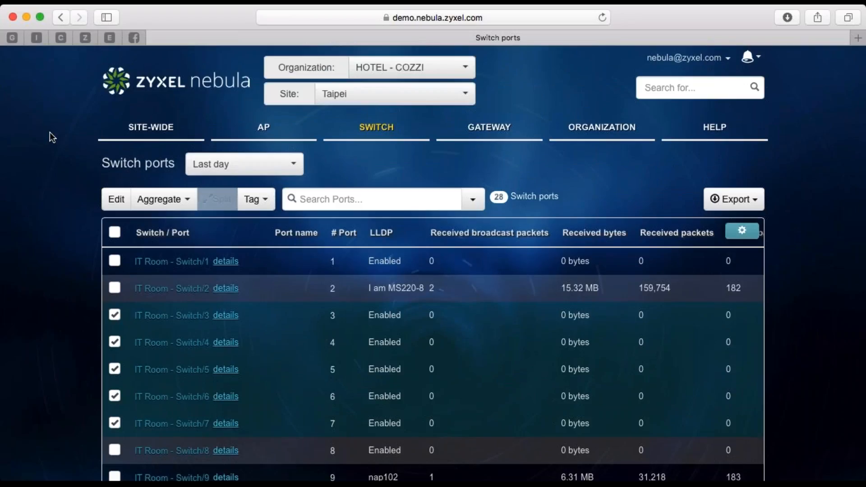
Step: Open the gateway summary report and review WAN1 and WAN2 usage, security gateway usage, location and top applications
mouse_move(496, 139)
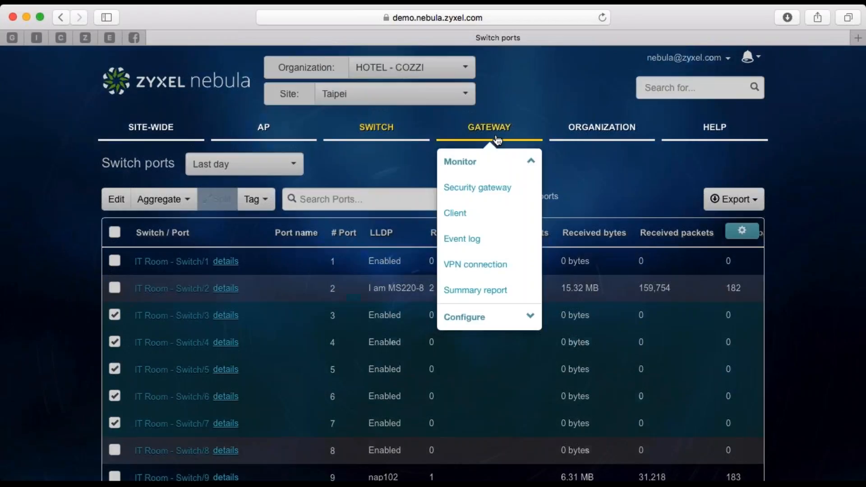
click(487, 283)
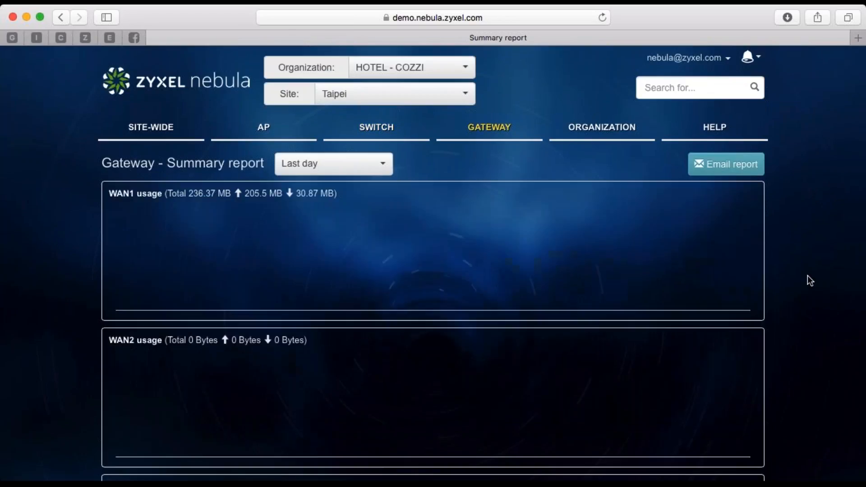
scroll(808, 277, down, 1)
scroll(808, 275, down, 4)
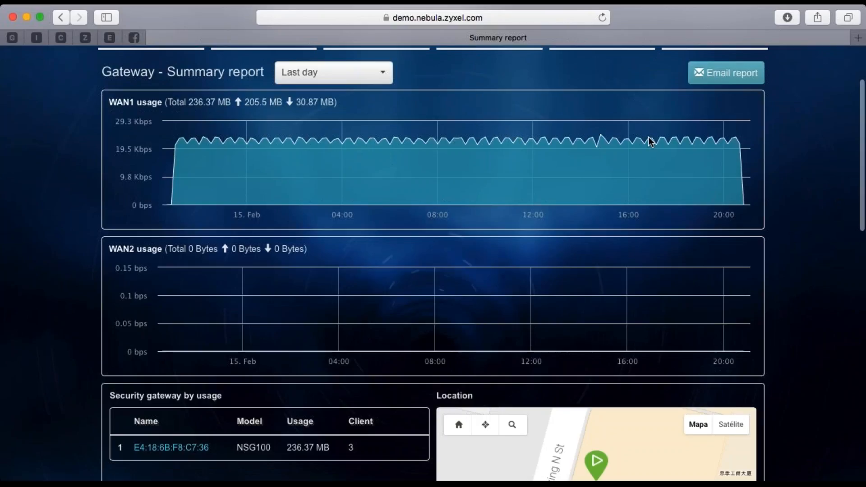
scroll(806, 286, down, 5)
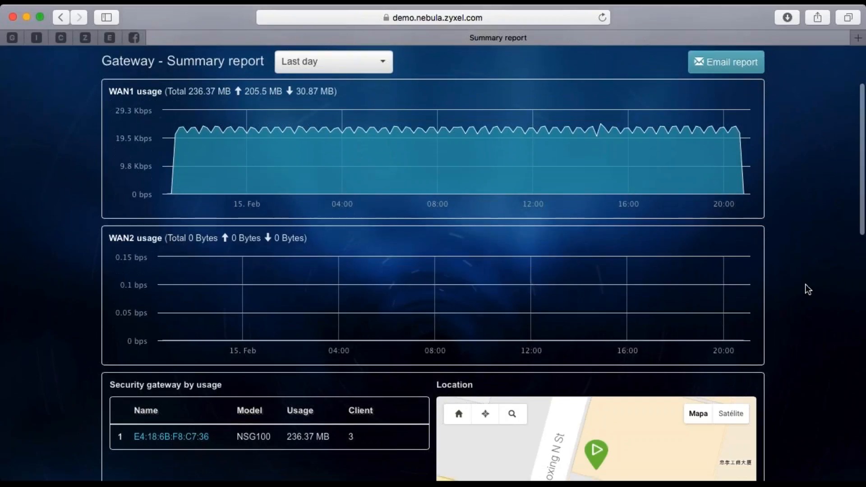
scroll(808, 289, down, 5)
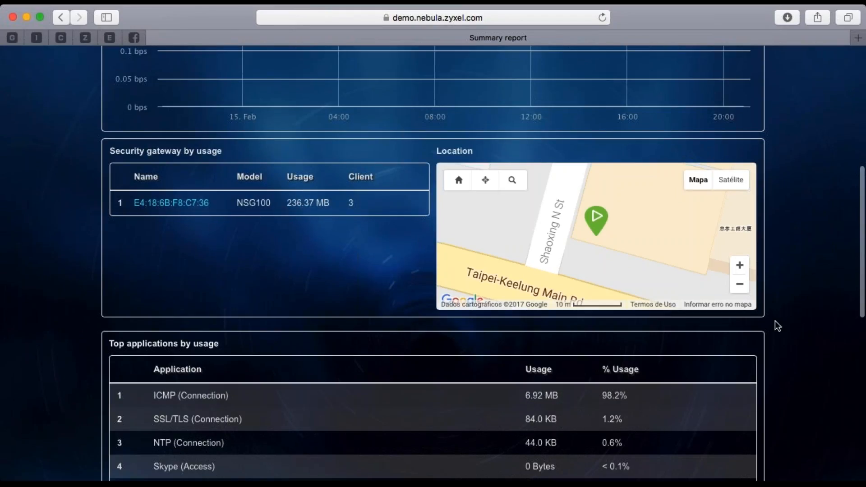
Step: Review the top applications, daily client and top client sections at the end of the gateway summary report
scroll(779, 402, down, 3)
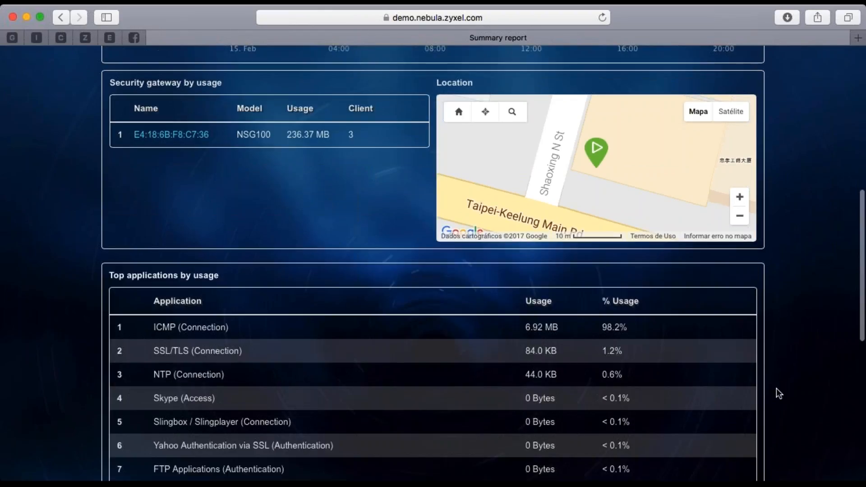
scroll(230, 331, down, 2)
scroll(231, 332, down, 5)
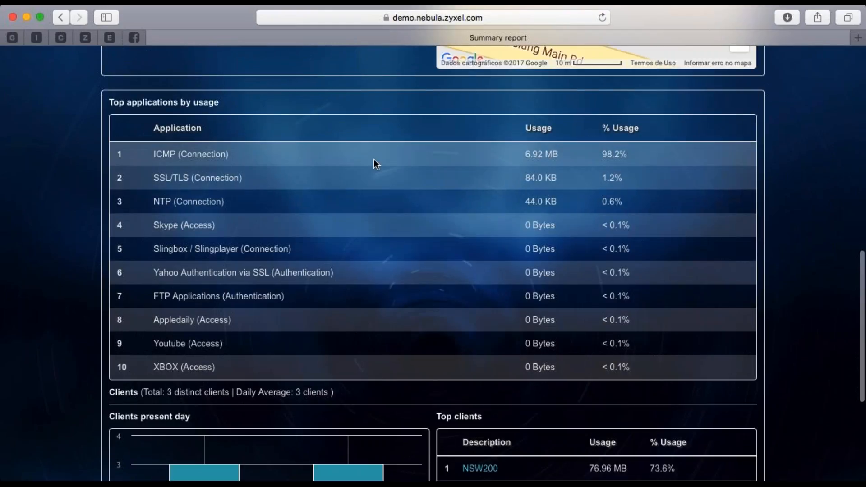
scroll(374, 160, up, 15)
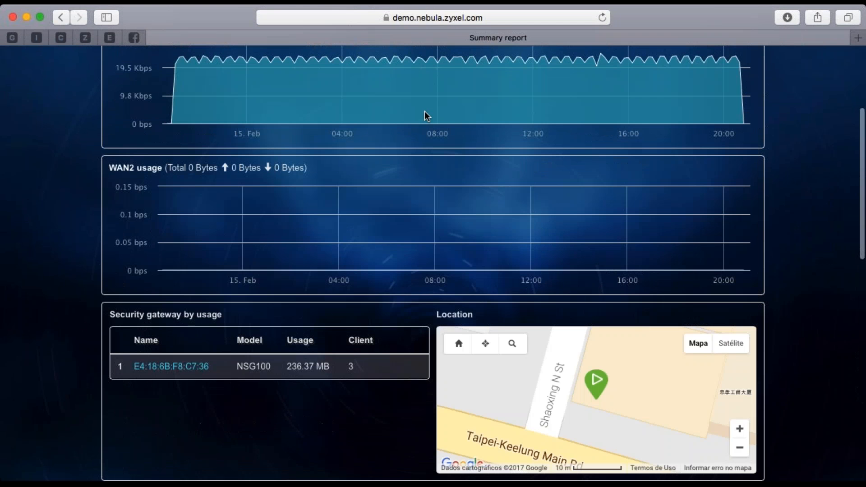
scroll(379, 252, down, 3)
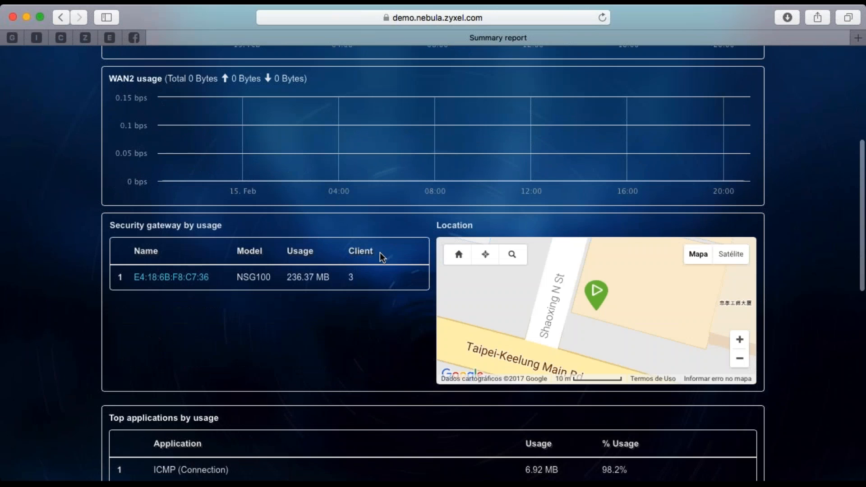
scroll(380, 252, down, 9)
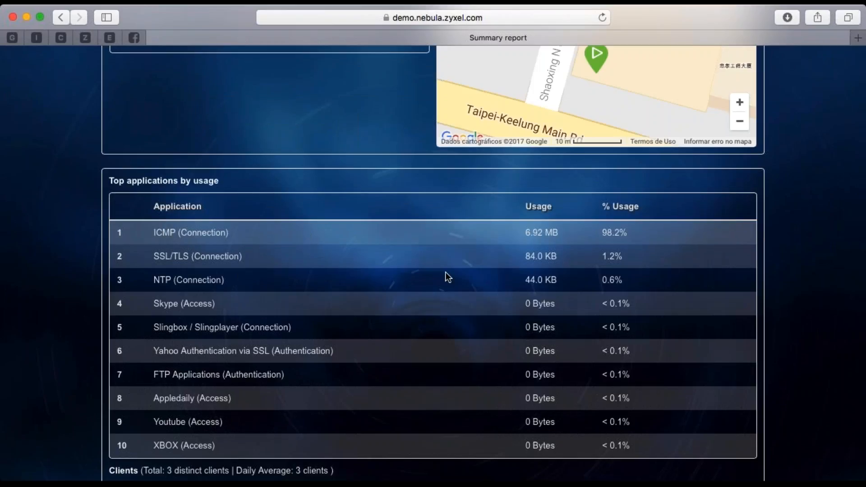
scroll(424, 348, down, 1)
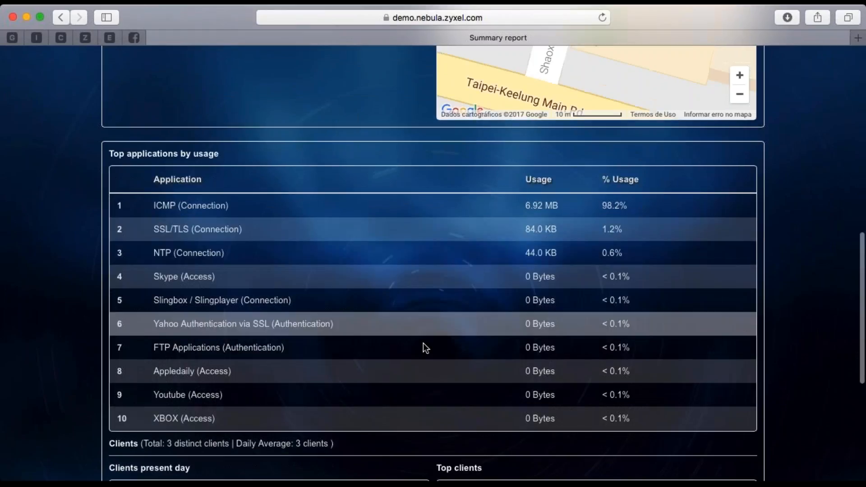
scroll(425, 347, down, 7)
scroll(424, 347, down, 3)
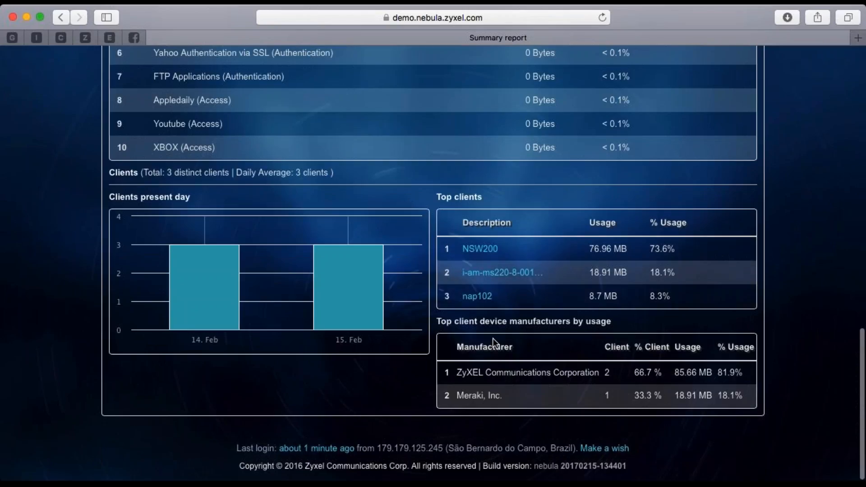
Step: Sort the top client device manufacturers table by manufacturer in descending order
drag(455, 348, 513, 348)
click(513, 348)
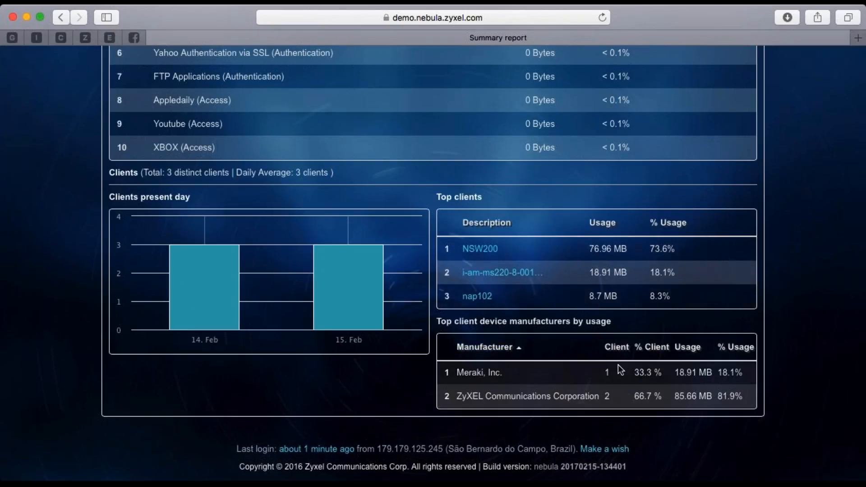
click(518, 350)
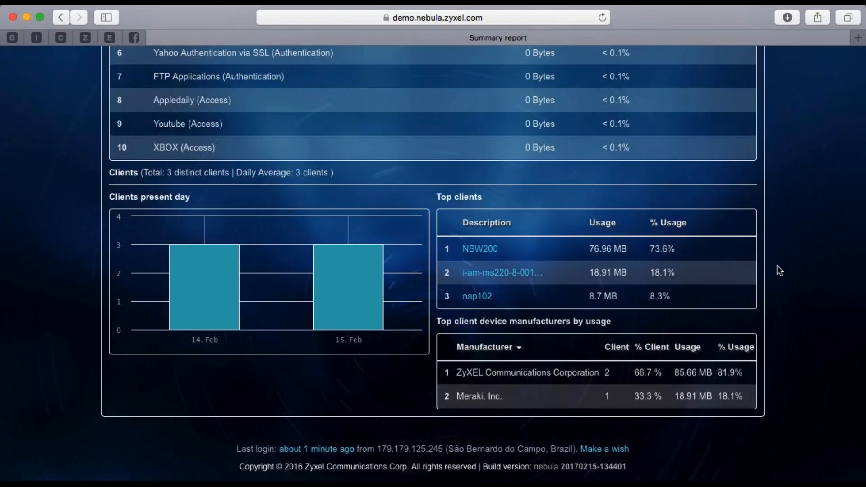
scroll(777, 266, up, 15)
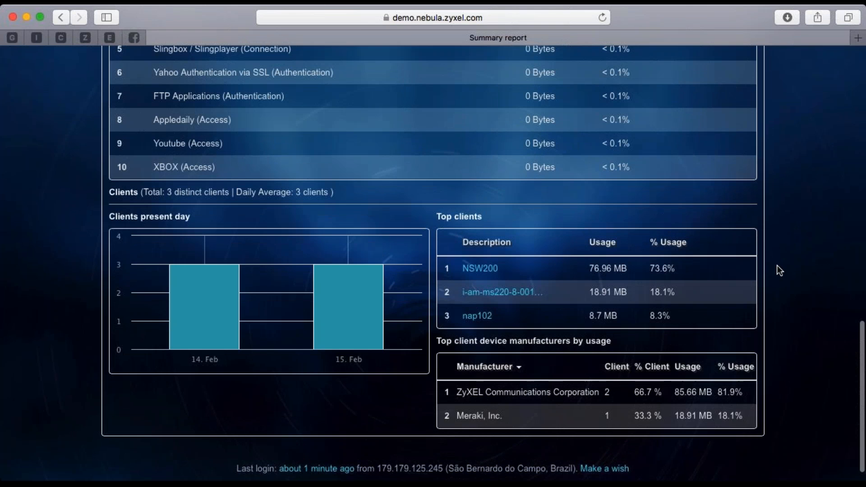
scroll(778, 265, up, 1)
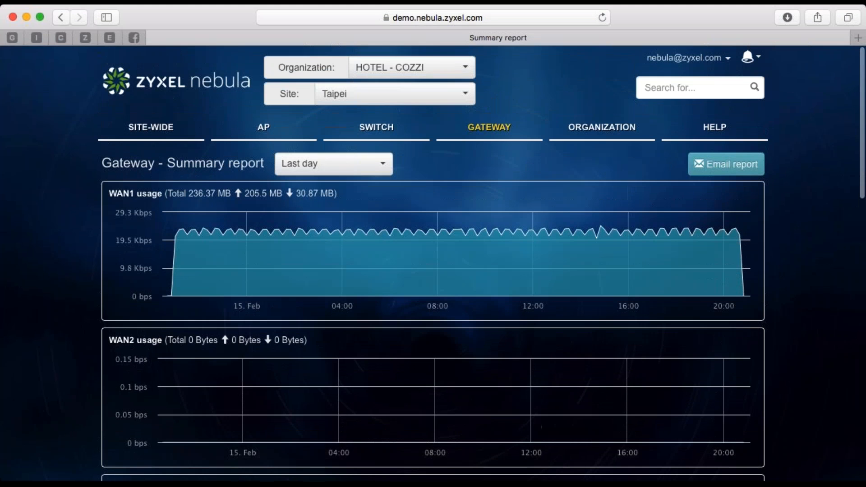
Step: Open the gateway's firewall configuration and examine its Security Policy and Application Patrol settings
click(515, 129)
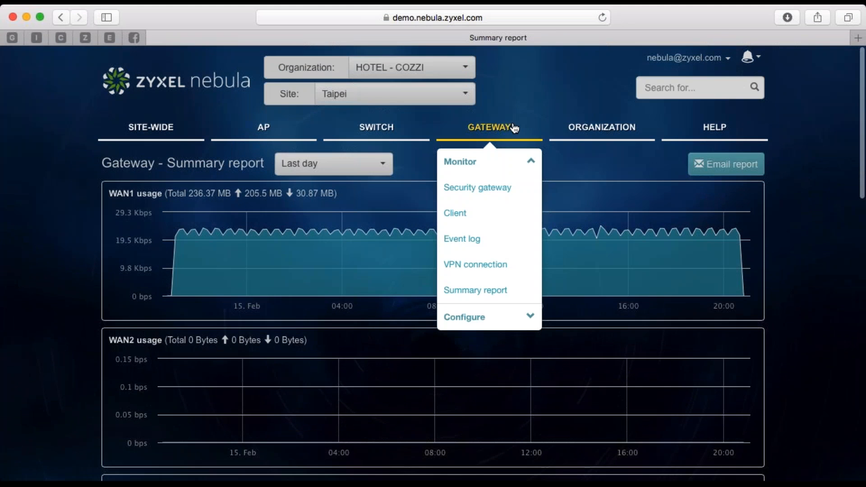
click(519, 317)
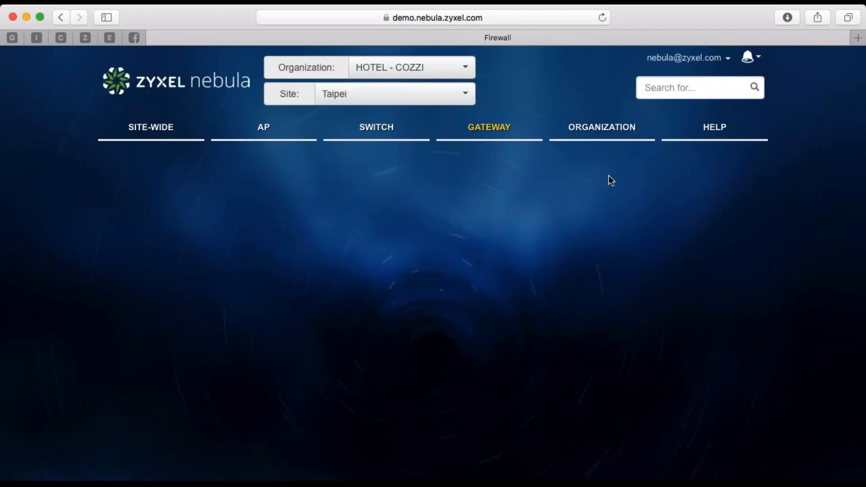
scroll(792, 277, down, 1)
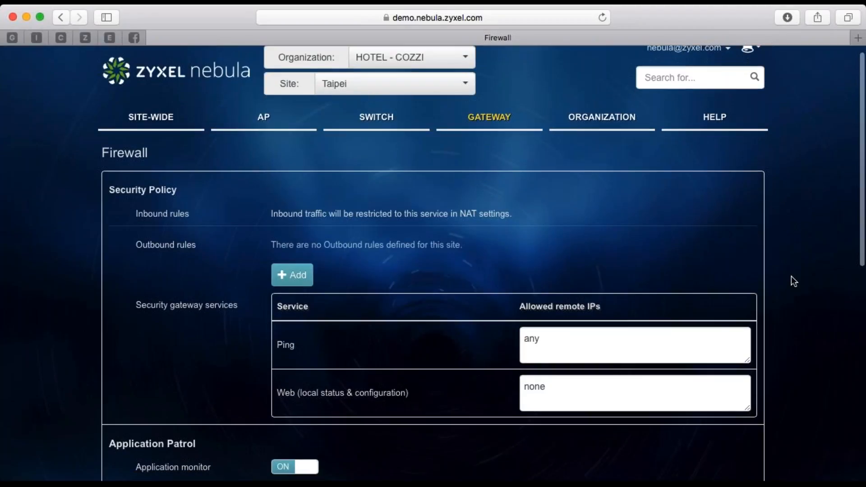
scroll(791, 276, down, 3)
scroll(794, 281, up, 2)
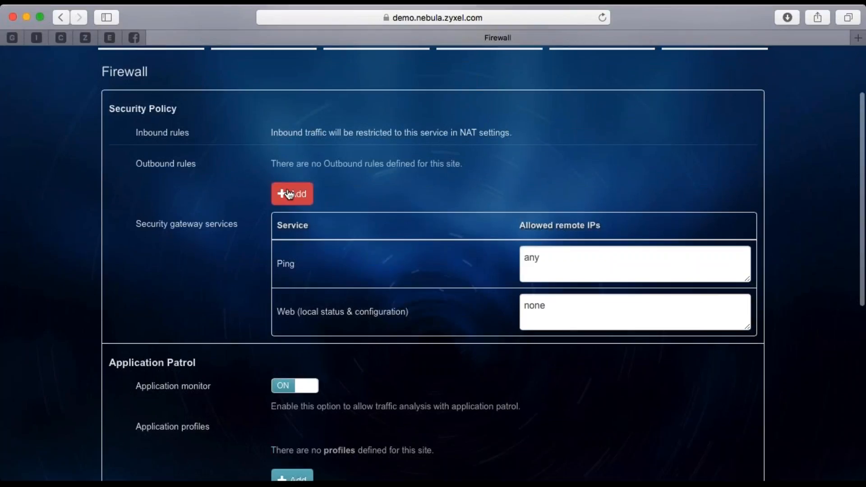
Step: Add a blank outbound rule to the Security Policy and look through all its fields up to the description
click(293, 194)
scroll(448, 210, right, 3)
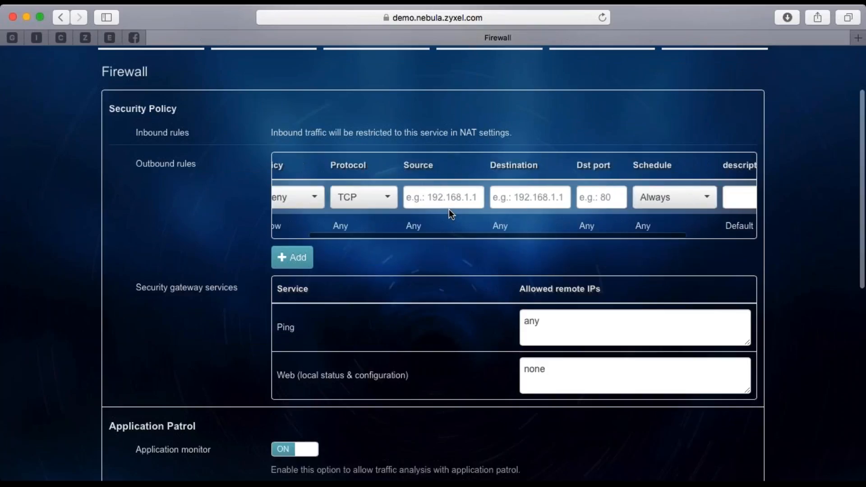
scroll(449, 209, left, 4)
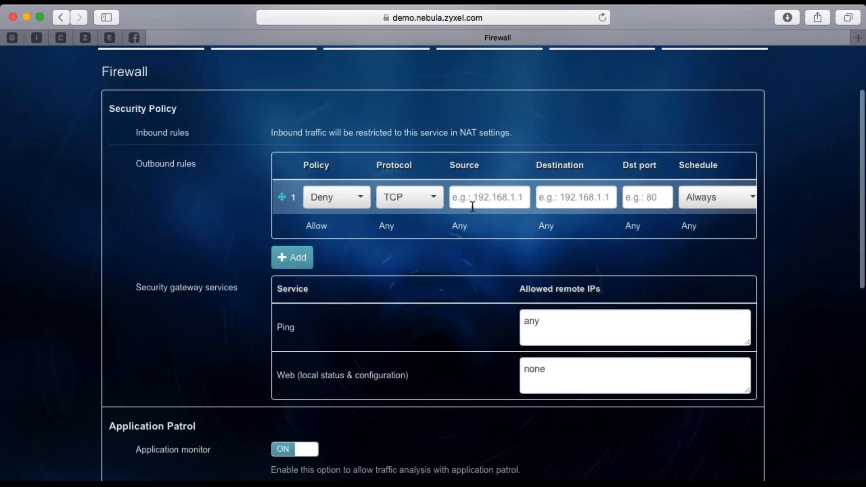
scroll(482, 205, right, 4)
scroll(486, 207, right, 2)
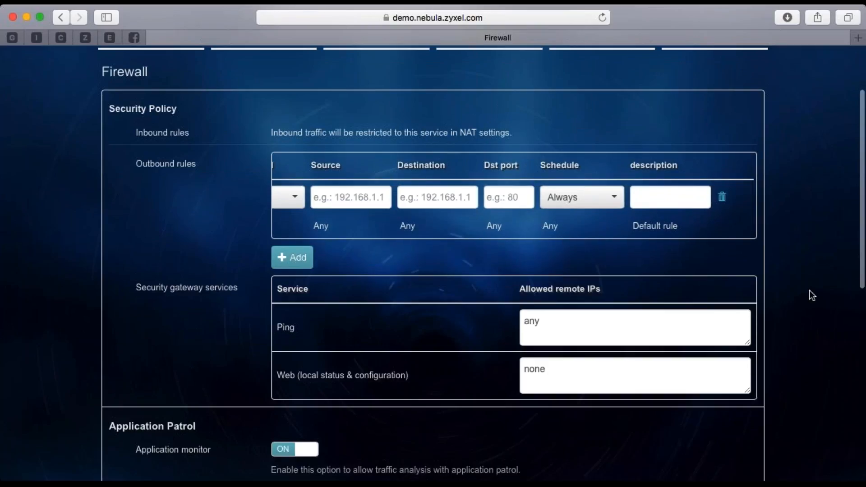
Step: Start a new Application Patrol profile and begin an application entry in the Social networks category
scroll(810, 291, down, 5)
scroll(352, 289, down, 2)
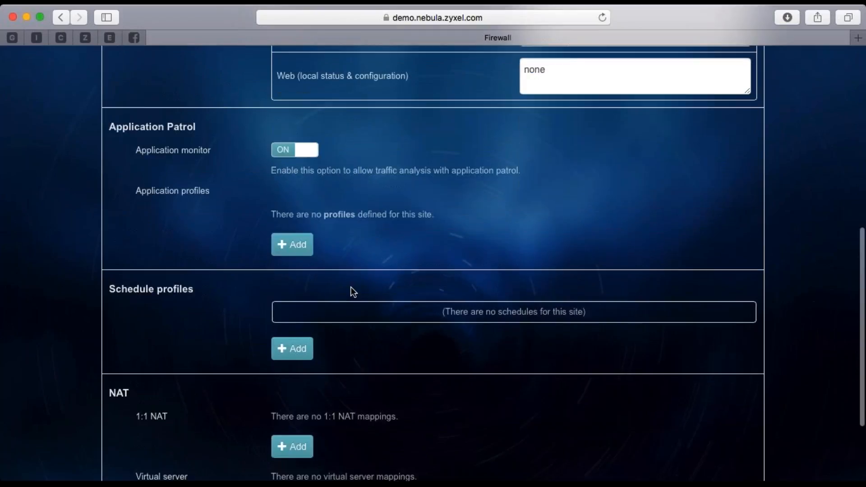
click(296, 247)
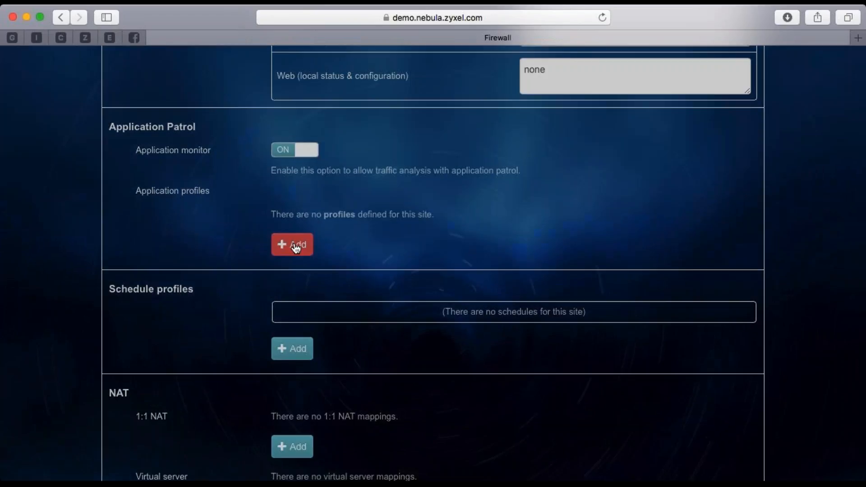
click(379, 141)
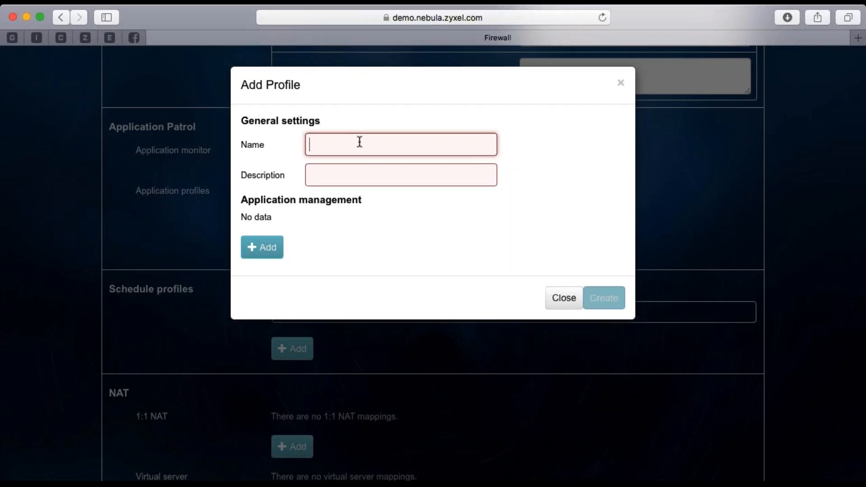
click(271, 251)
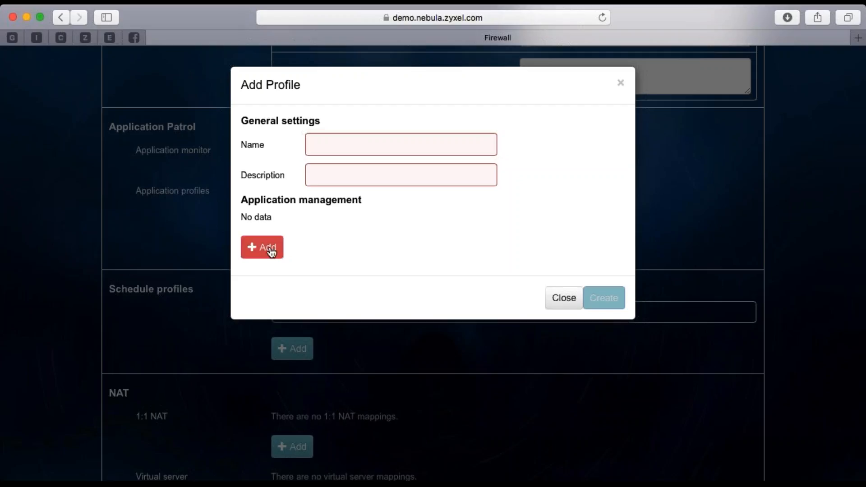
click(417, 158)
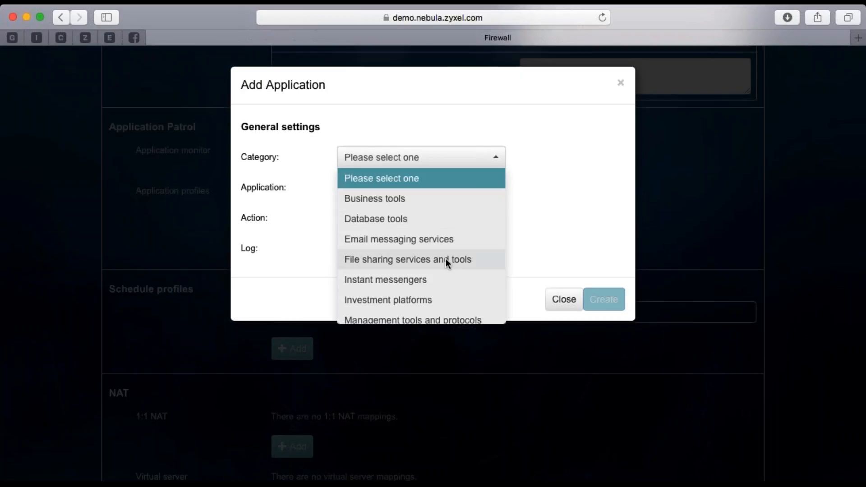
scroll(446, 259, down, 10)
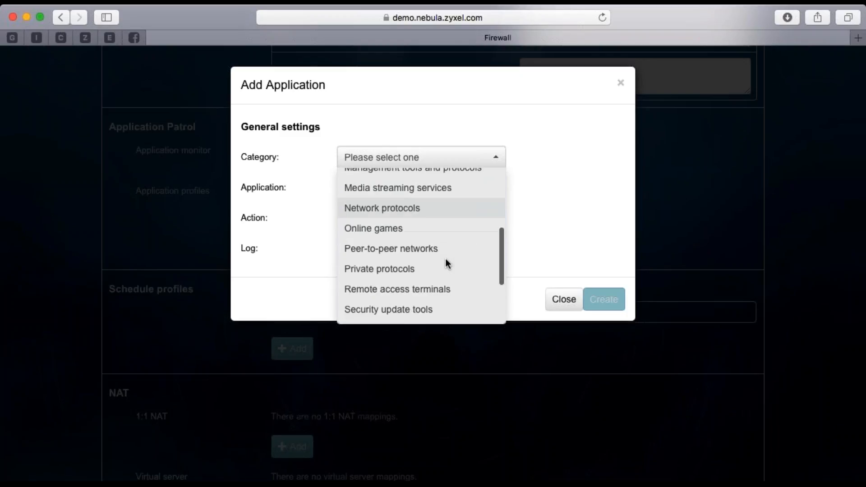
scroll(445, 258, down, 3)
click(465, 273)
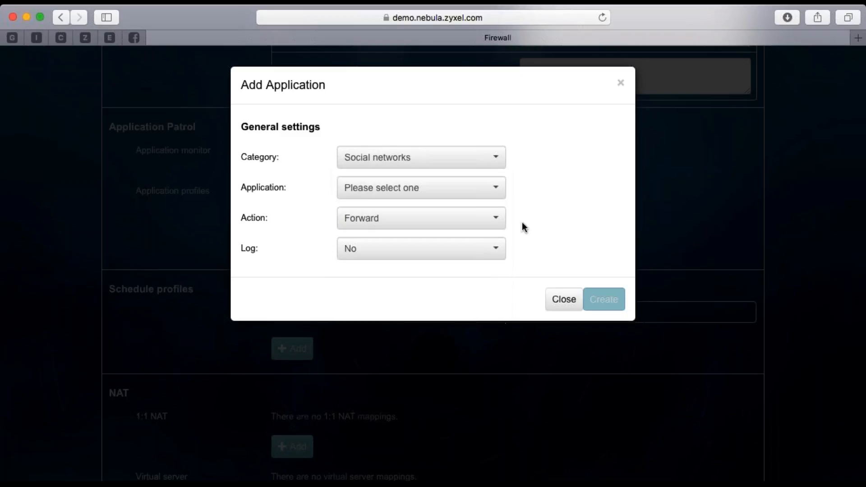
Step: Choose Facebook (Authentication) as the application of the new entry
click(462, 190)
scroll(461, 282, down, 15)
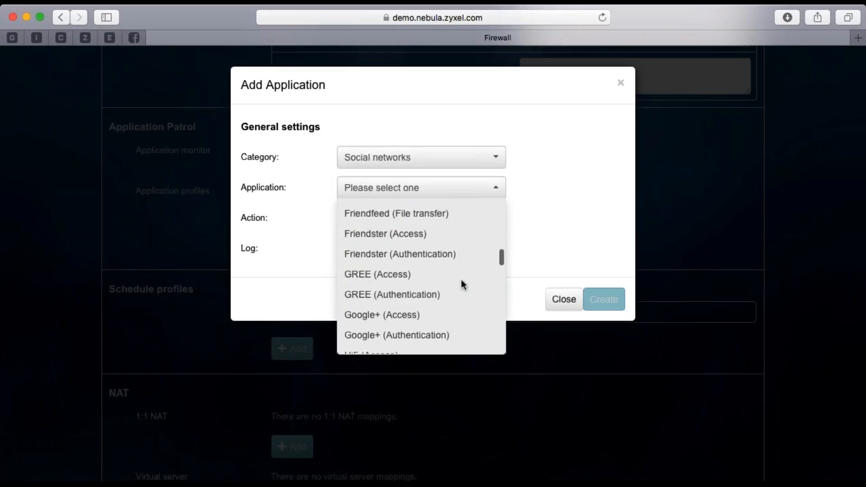
scroll(462, 283, up, 15)
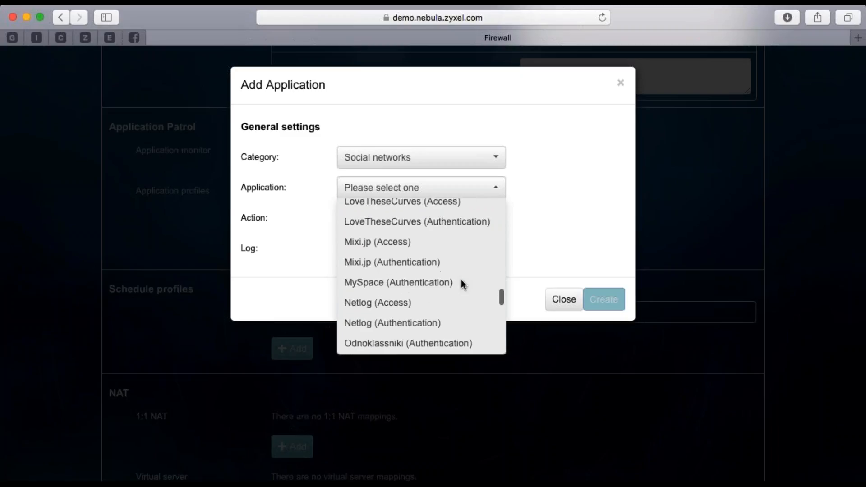
scroll(461, 280, up, 8)
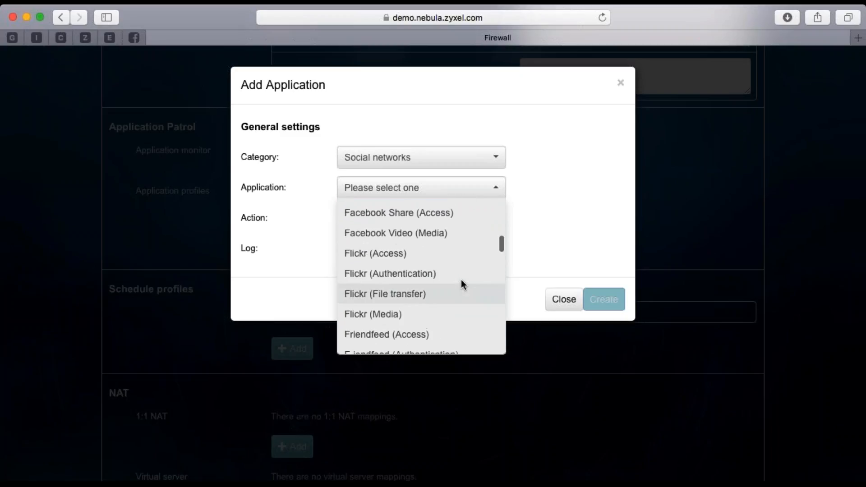
scroll(457, 280, up, 4)
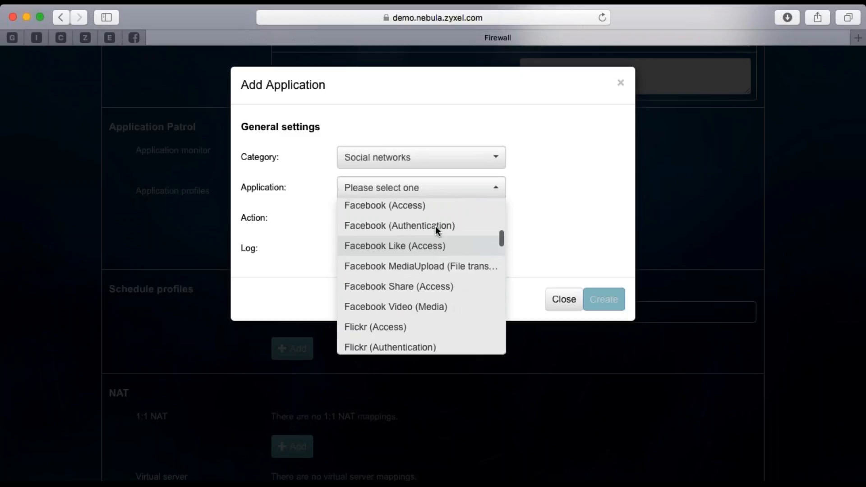
click(436, 226)
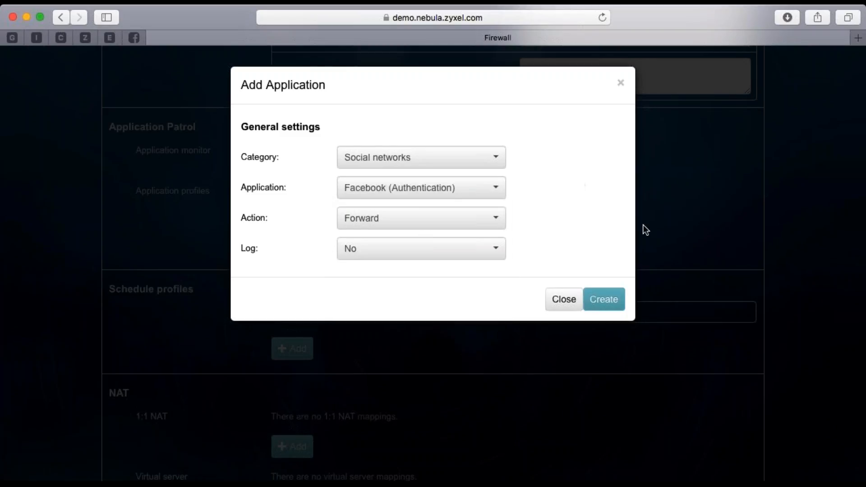
Step: Look at the actions offered for the application entry and discard both the entry and the profile
click(420, 218)
click(376, 277)
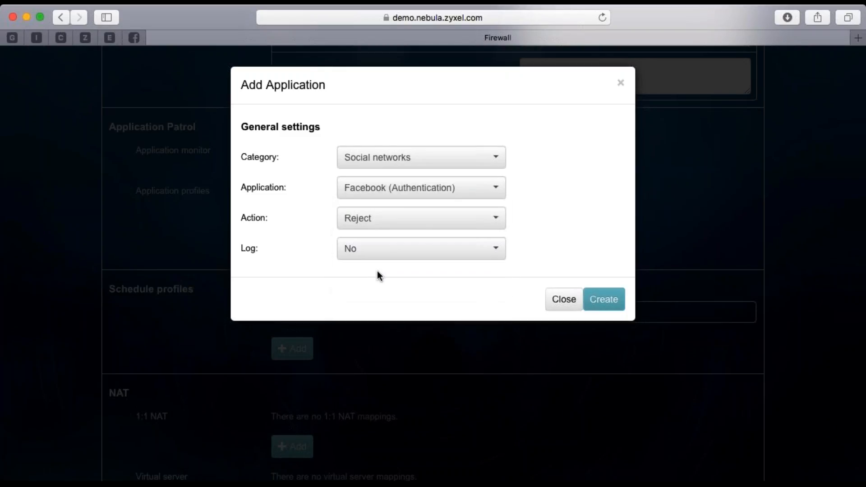
click(432, 231)
click(634, 177)
click(557, 300)
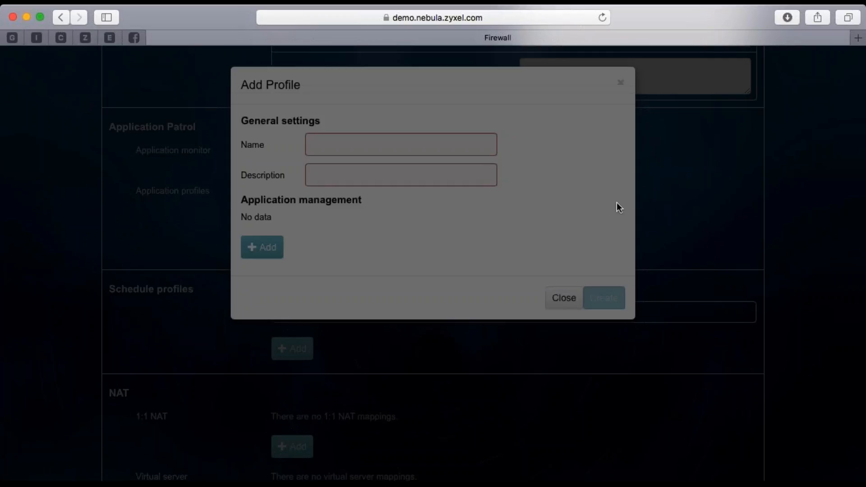
click(621, 83)
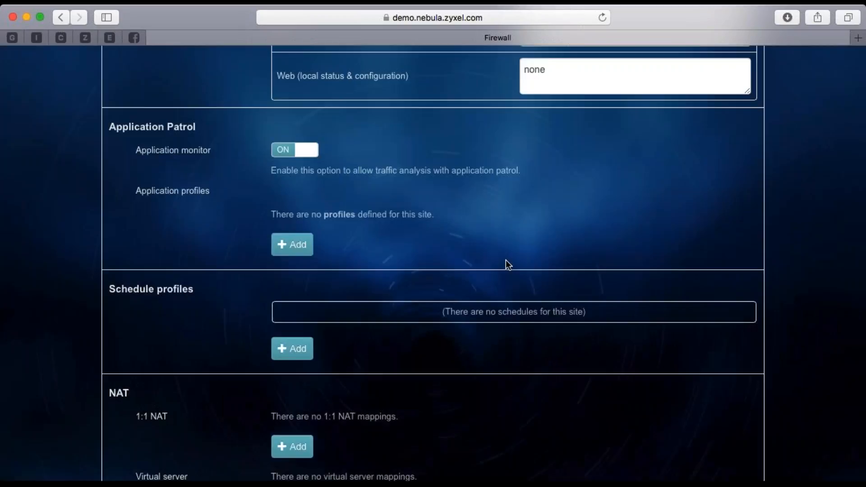
Step: Look over the rest of the firewall page and the list of gateway configuration options
scroll(505, 260, down, 5)
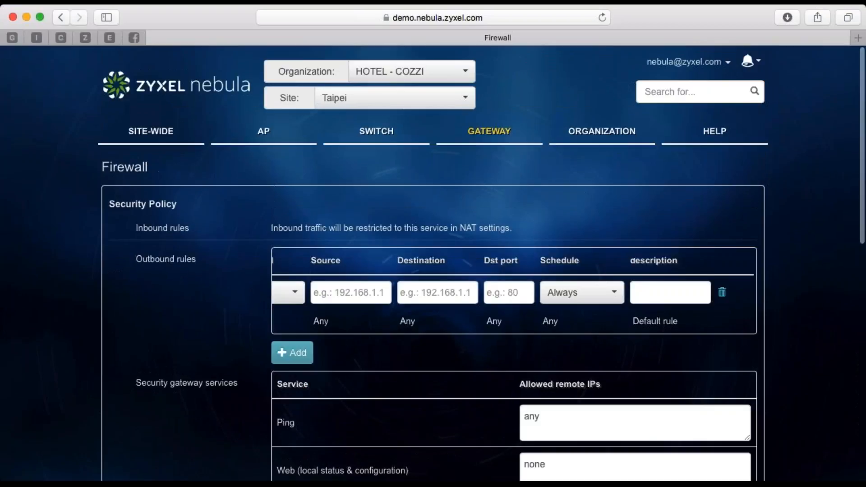
mouse_move(489, 132)
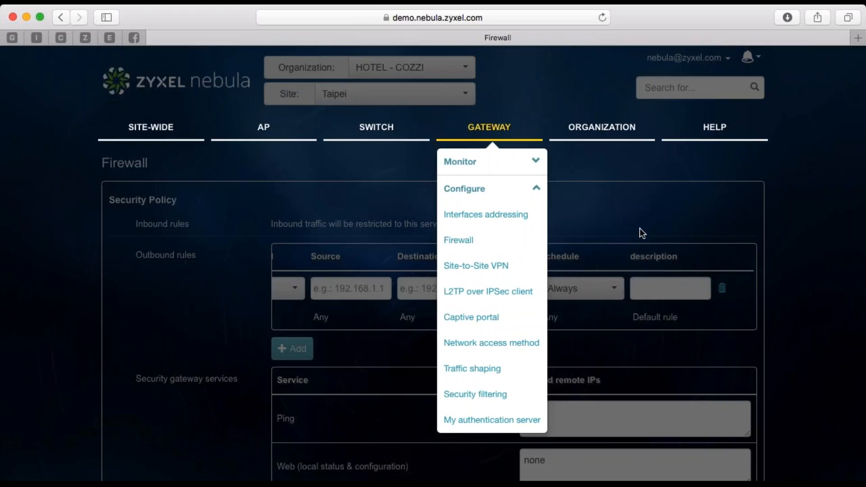
click(781, 249)
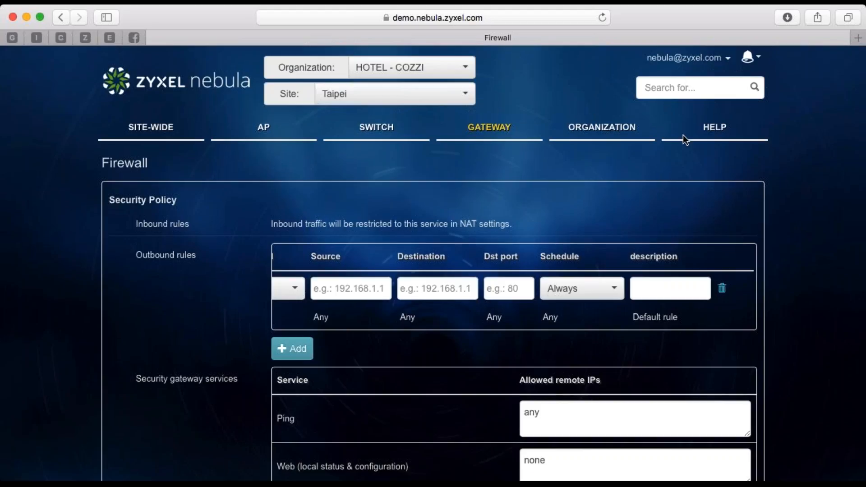
Step: Switch to the slide presentation and advance to the Licenciamento Nebula slide
click(587, 484)
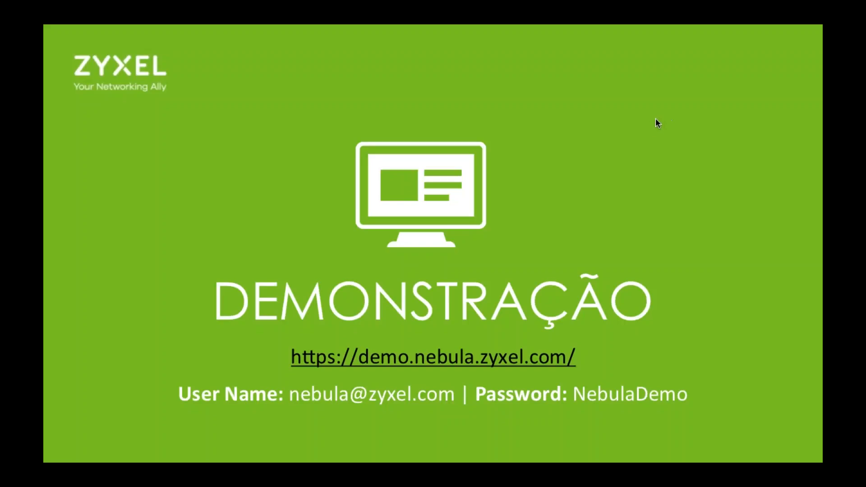
click(548, 233)
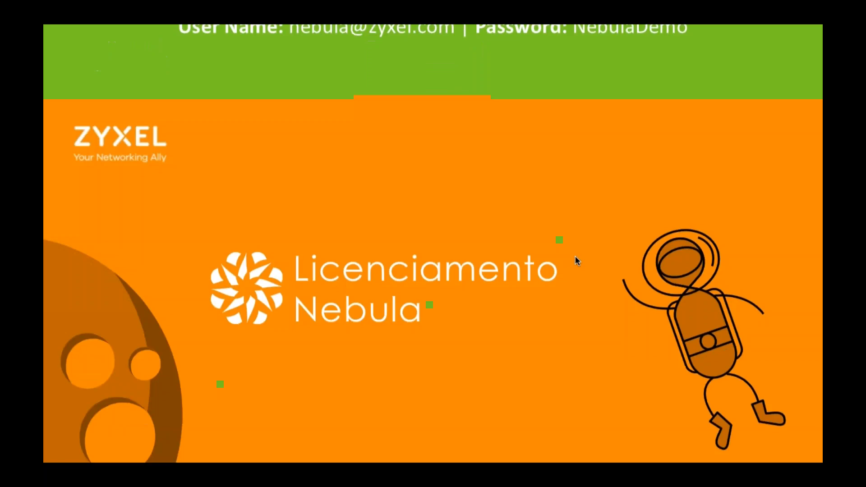